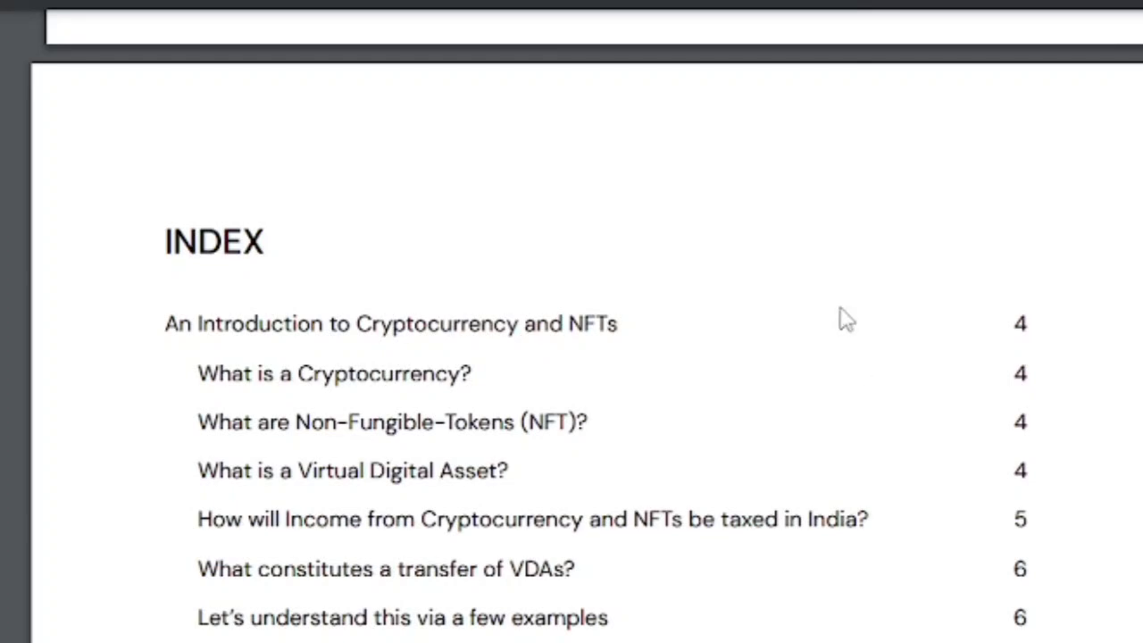
- Review the crypto tax guide's index and its sections on NFTs, virtual digital assets and loss set-offs
scroll(765, 416, "down", 8)
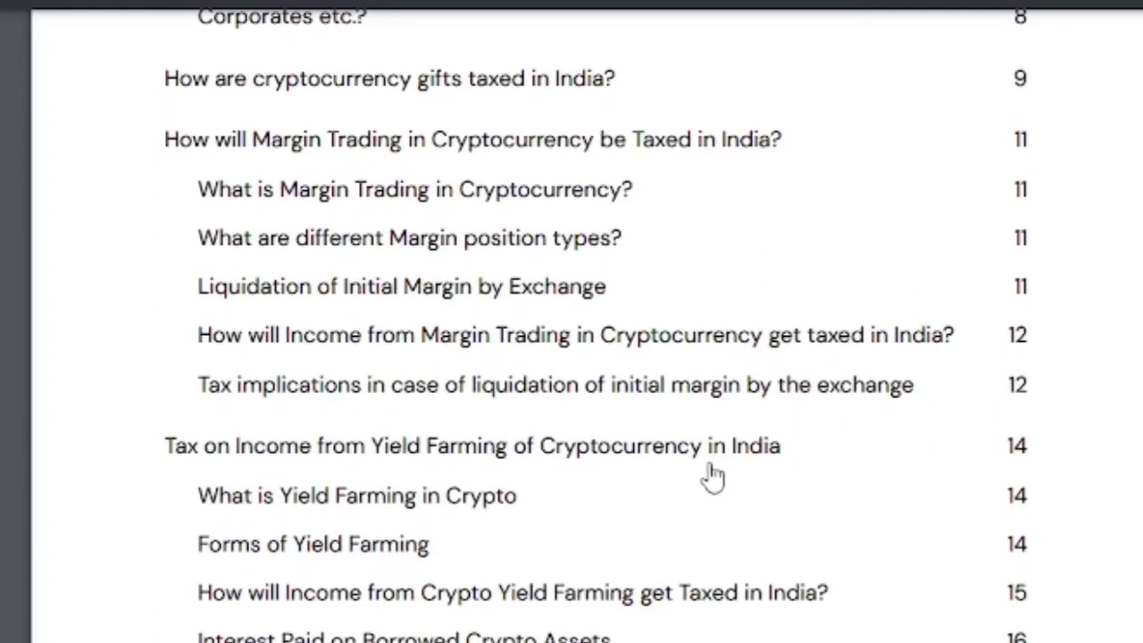
scroll(679, 489, "down", 10)
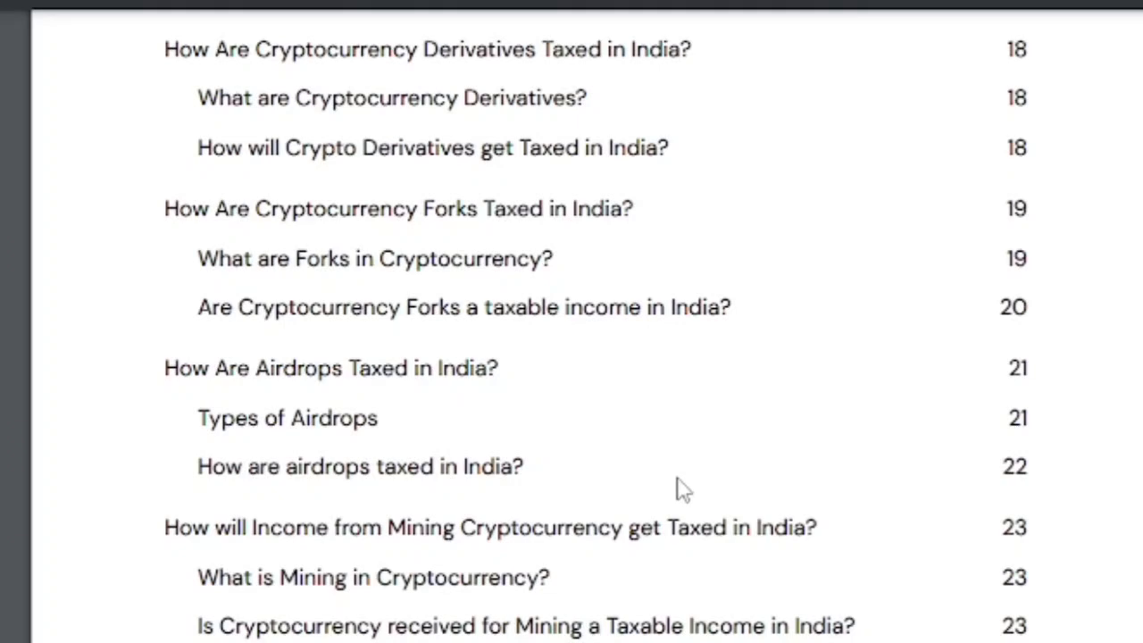
scroll(679, 489, "up", 10)
scroll(634, 482, "down", 10)
scroll(643, 489, "down", 15)
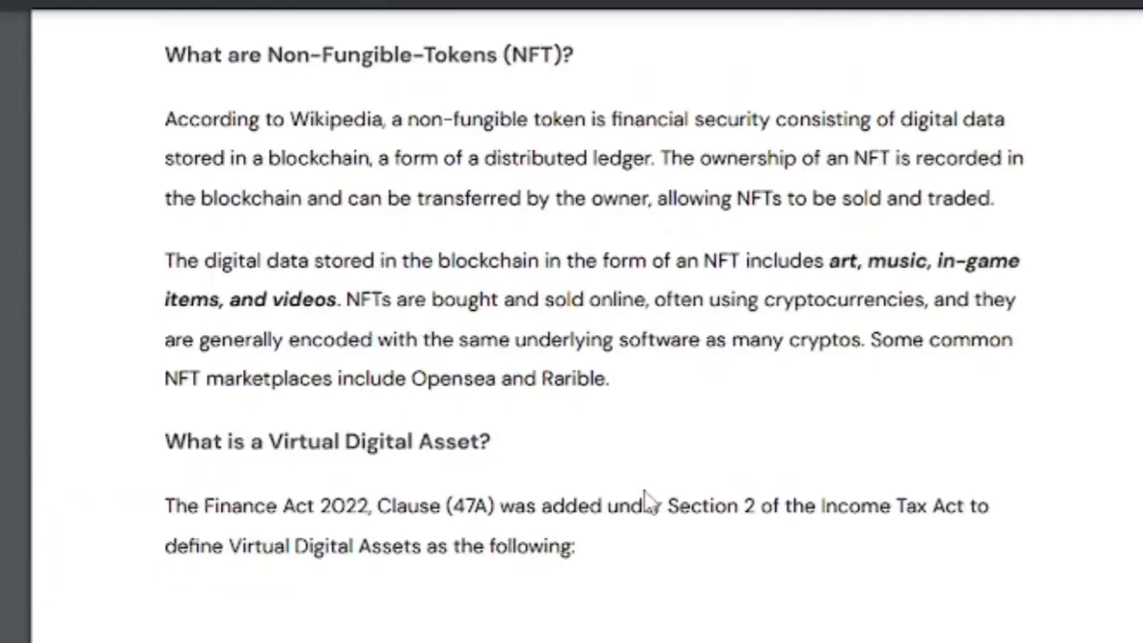
scroll(648, 502, "down", 15)
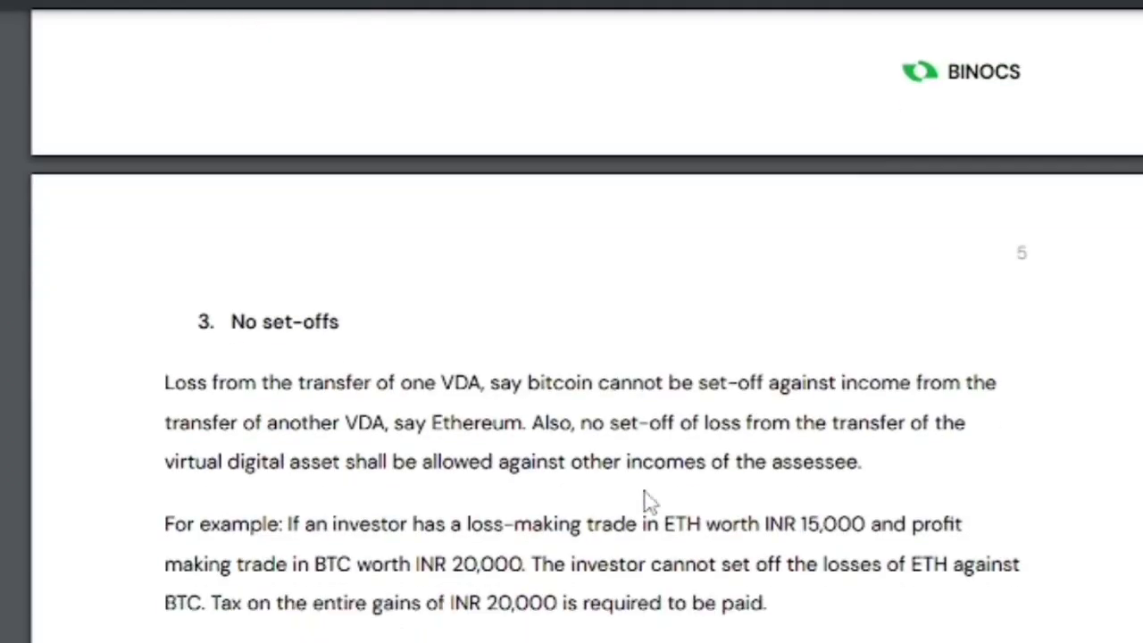
scroll(484, 426, "up", 15)
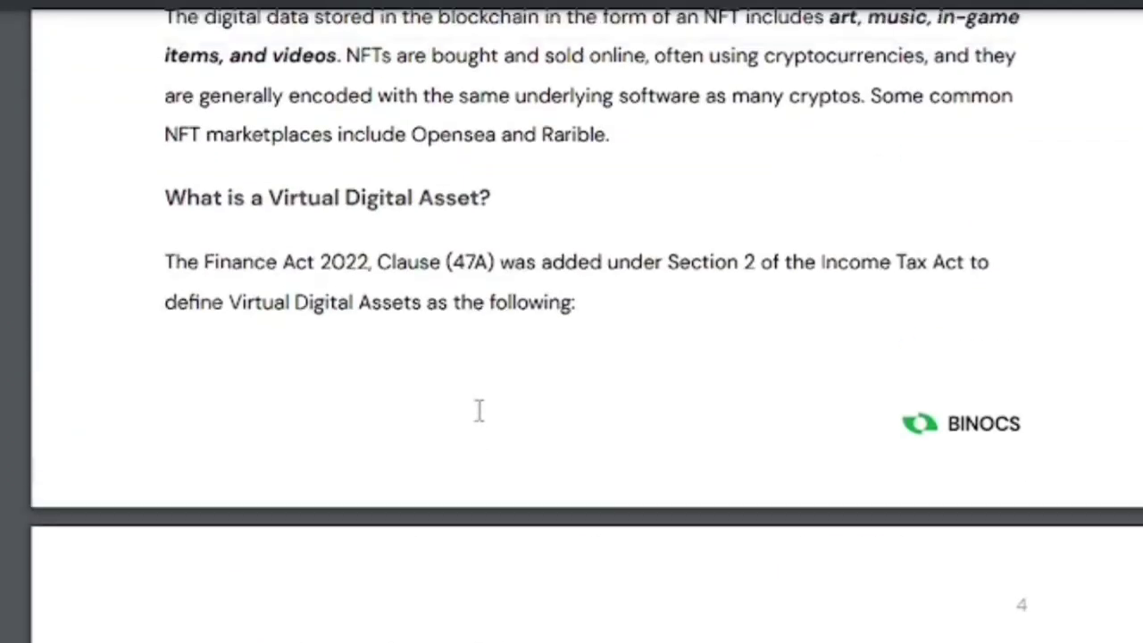
scroll(478, 410, "up", 3)
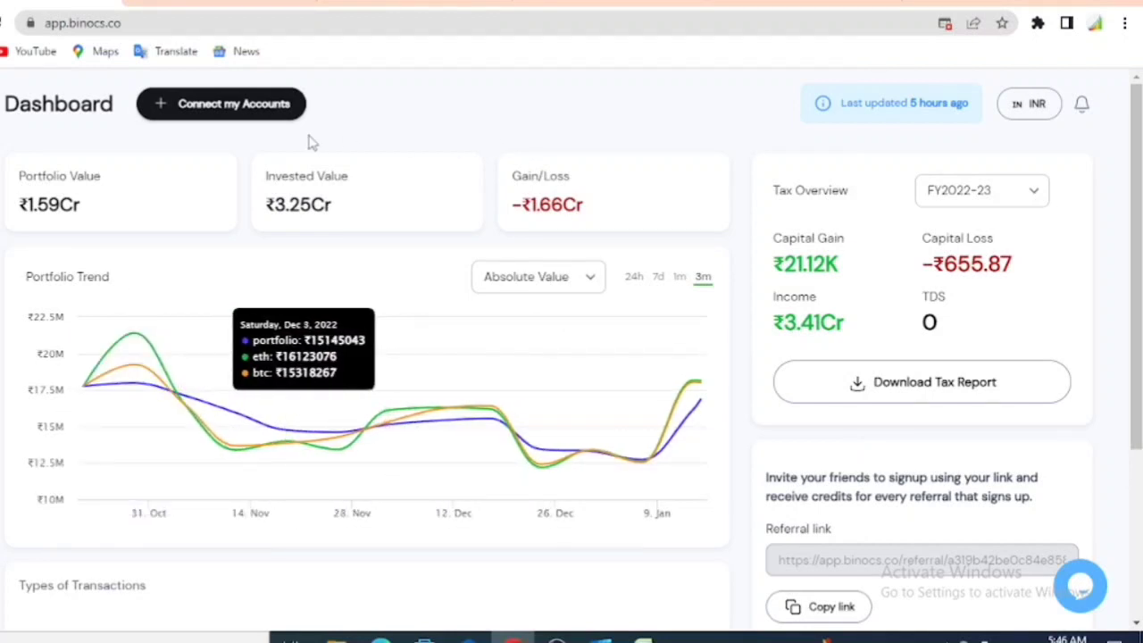
- Open the account connection page and review the supported exchanges, wallets and chains
left_click(225, 114)
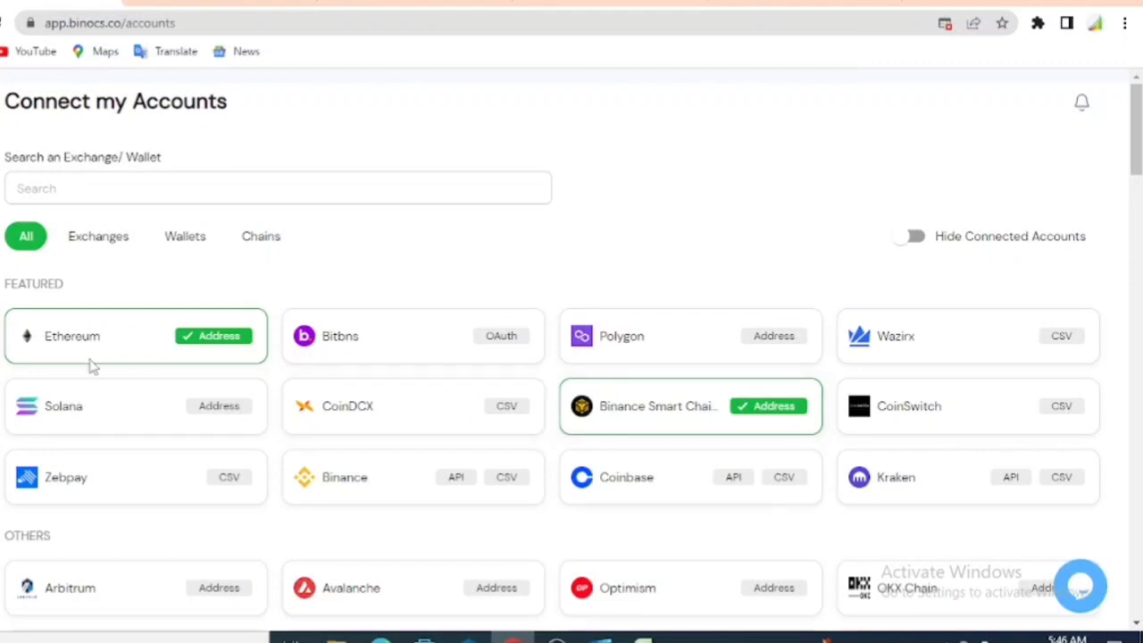
left_click(98, 237)
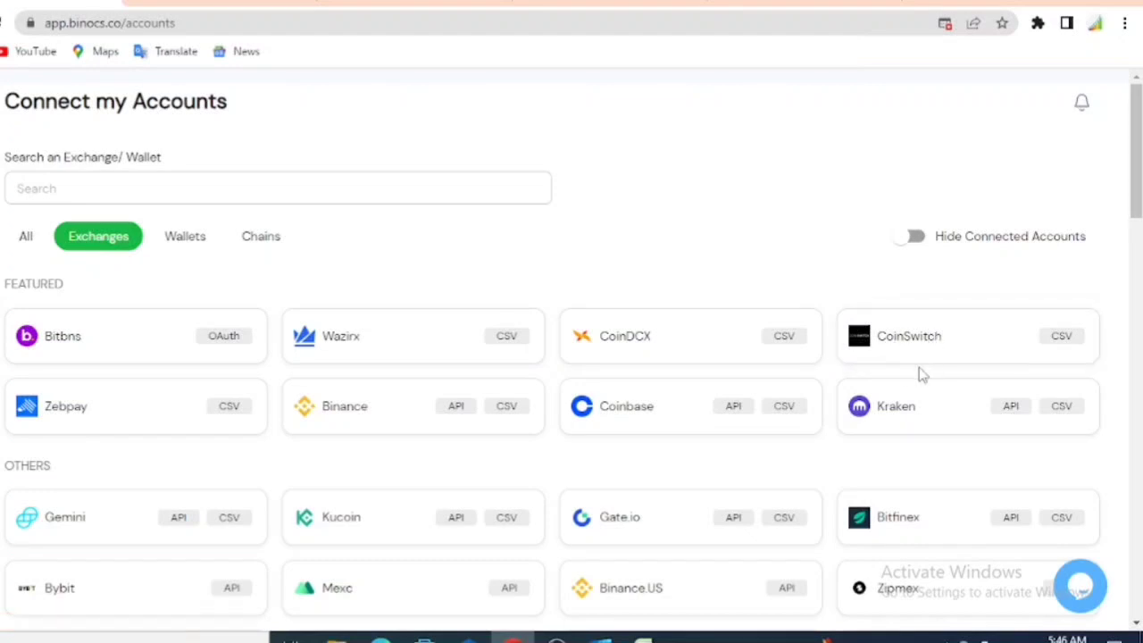
scroll(342, 447, "down", 3)
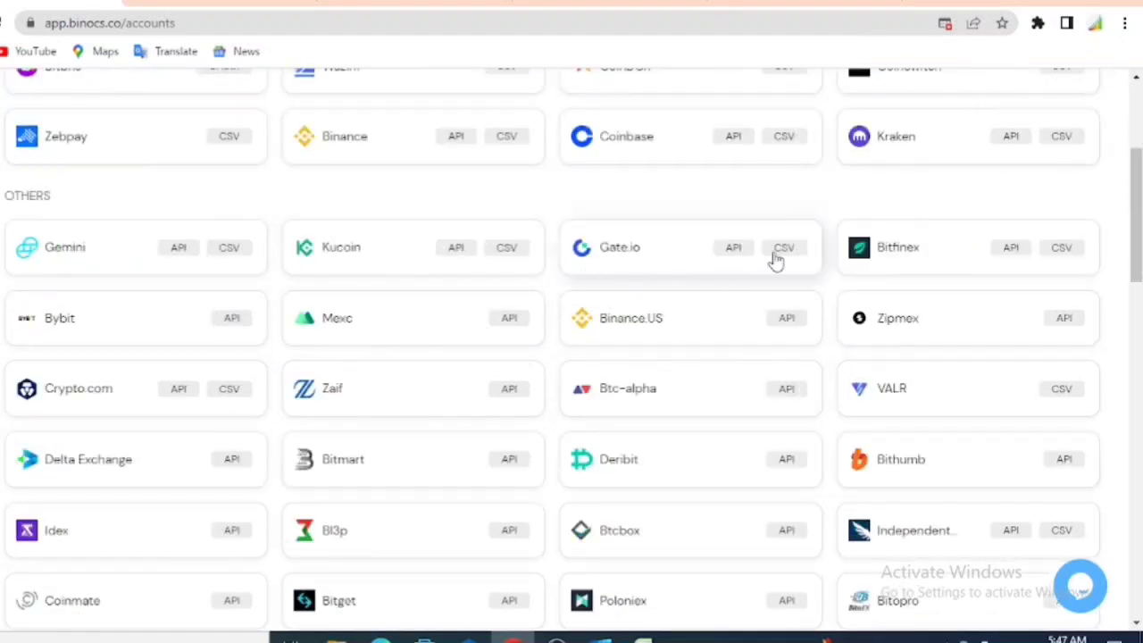
scroll(483, 384, "down", 1)
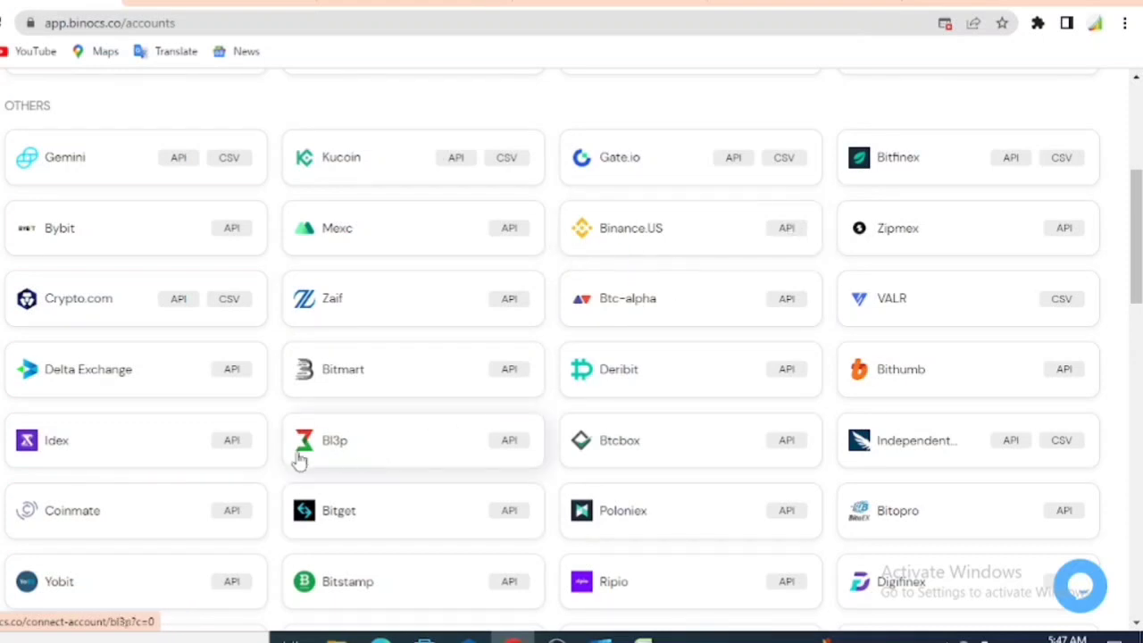
scroll(286, 464, "up", 4)
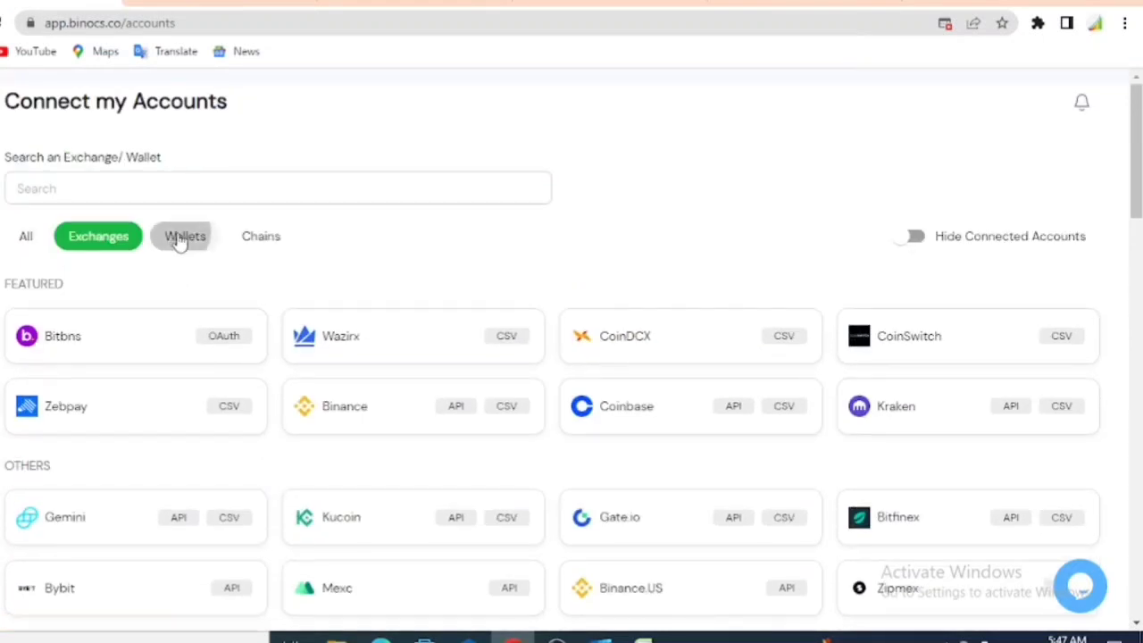
left_click(180, 239)
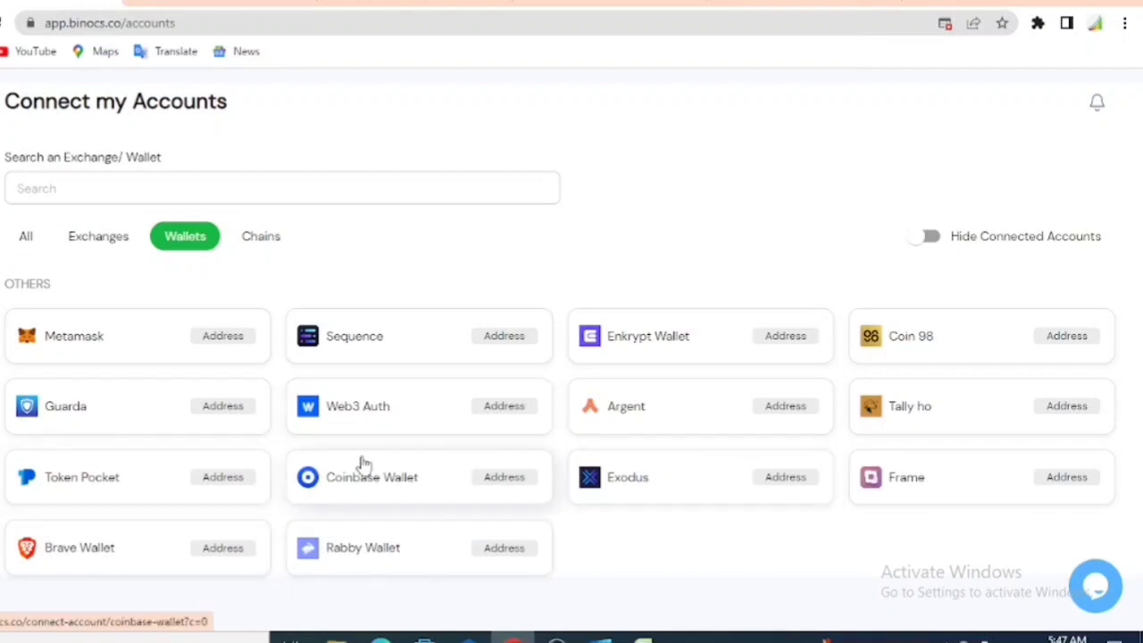
left_click(258, 243)
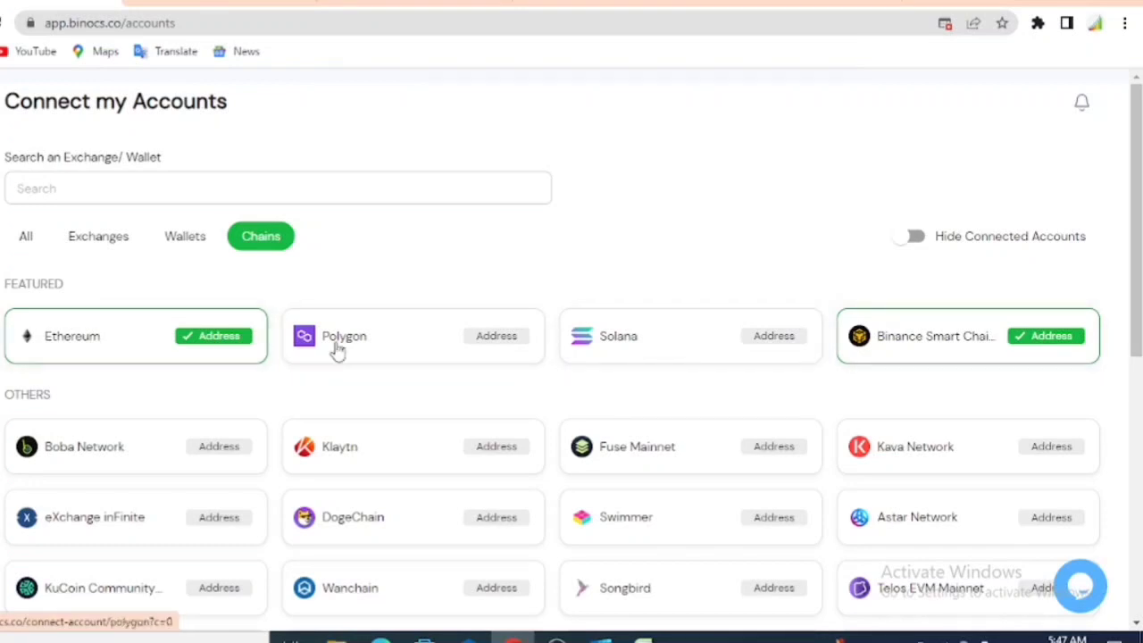
- View the Polygon connection form with its public address field, and return to the full list of connectable accounts
left_click(436, 355)
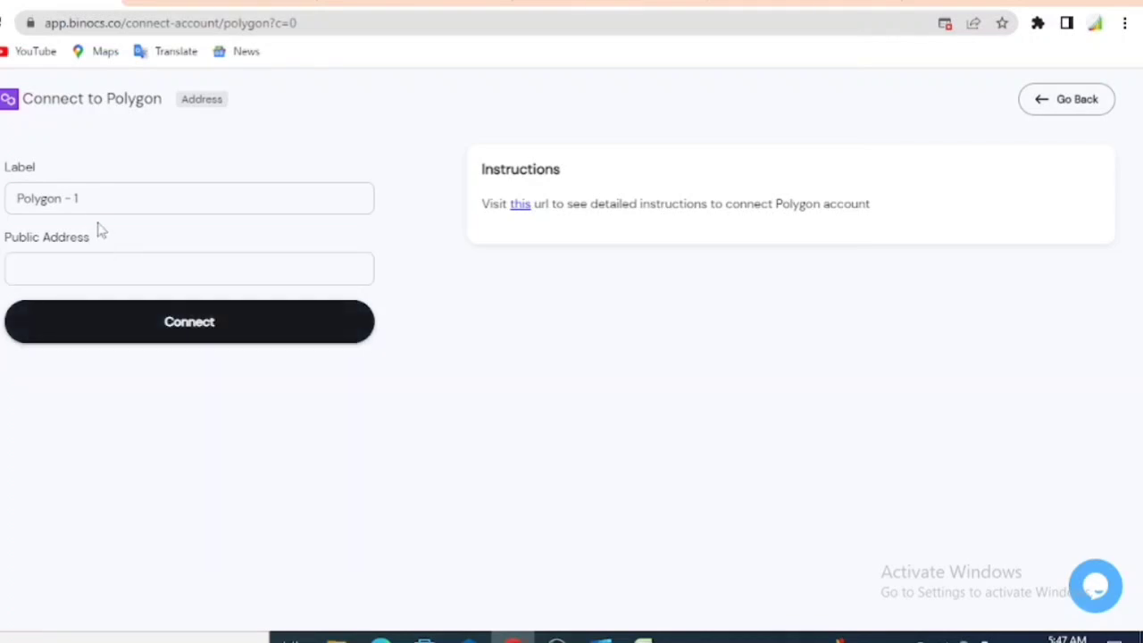
left_click(89, 261)
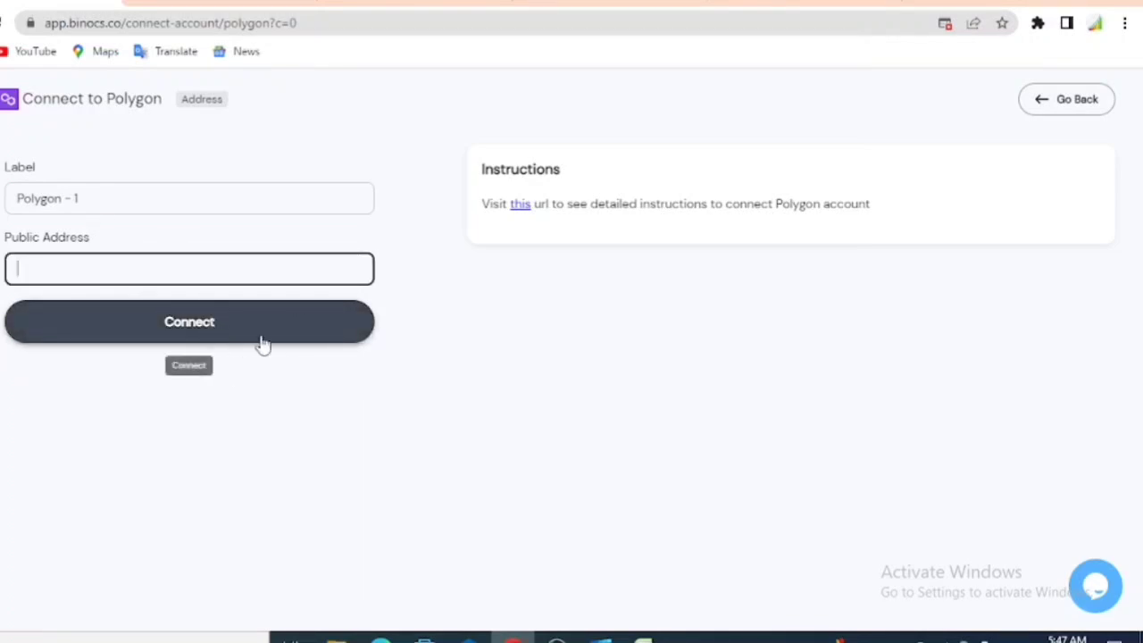
left_click(205, 112)
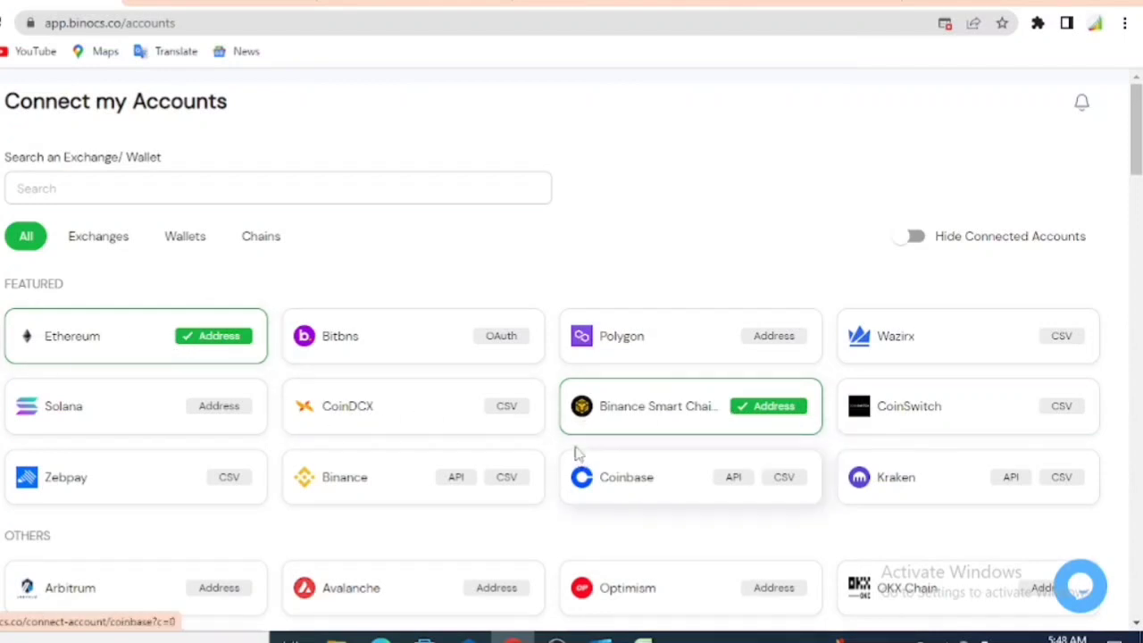
scroll(577, 452, "down", 2)
scroll(546, 444, "up", 3)
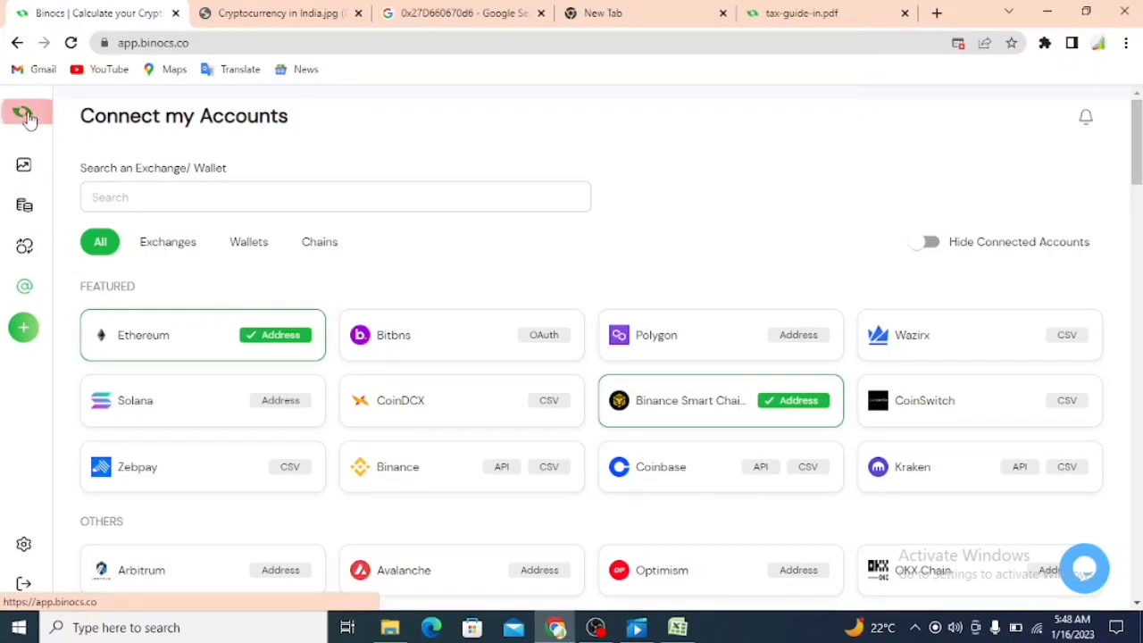
- View the dashboard's portfolio trend and examine the per-asset balances in the portfolio
left_click(23, 164)
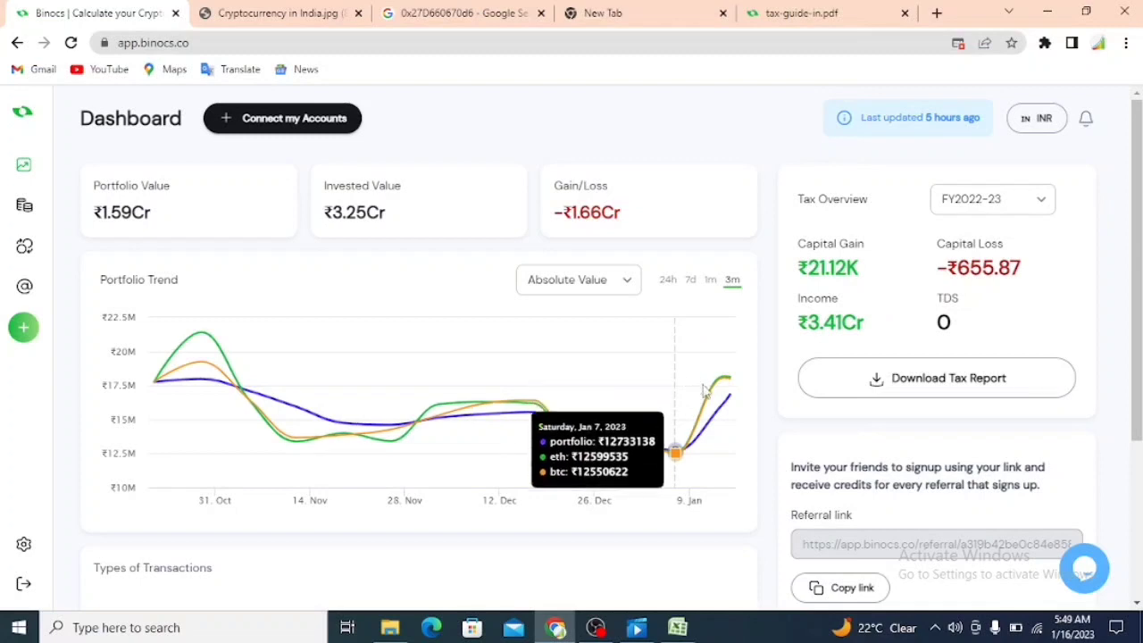
left_click(24, 213)
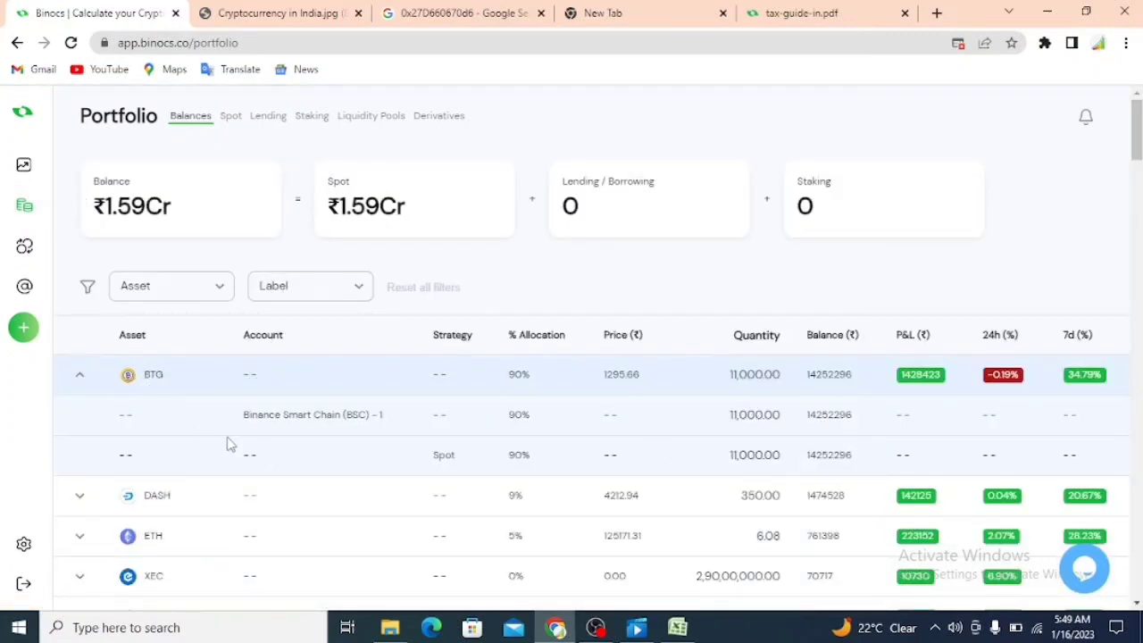
scroll(215, 473, "down", 2)
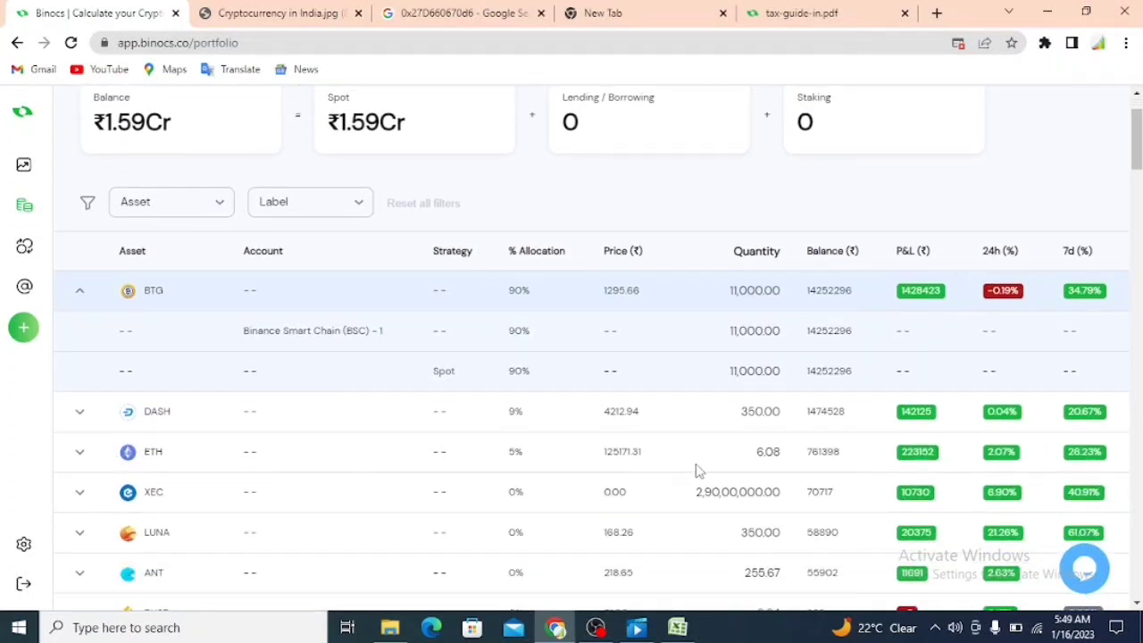
scroll(241, 464, "down", 2)
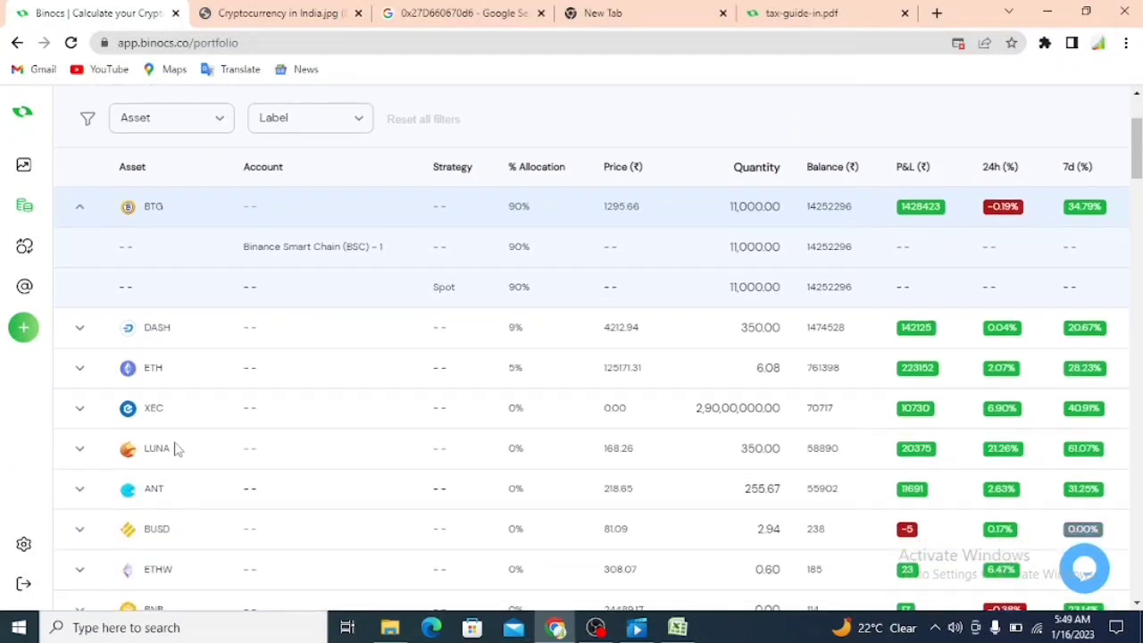
scroll(183, 491, "down", 2)
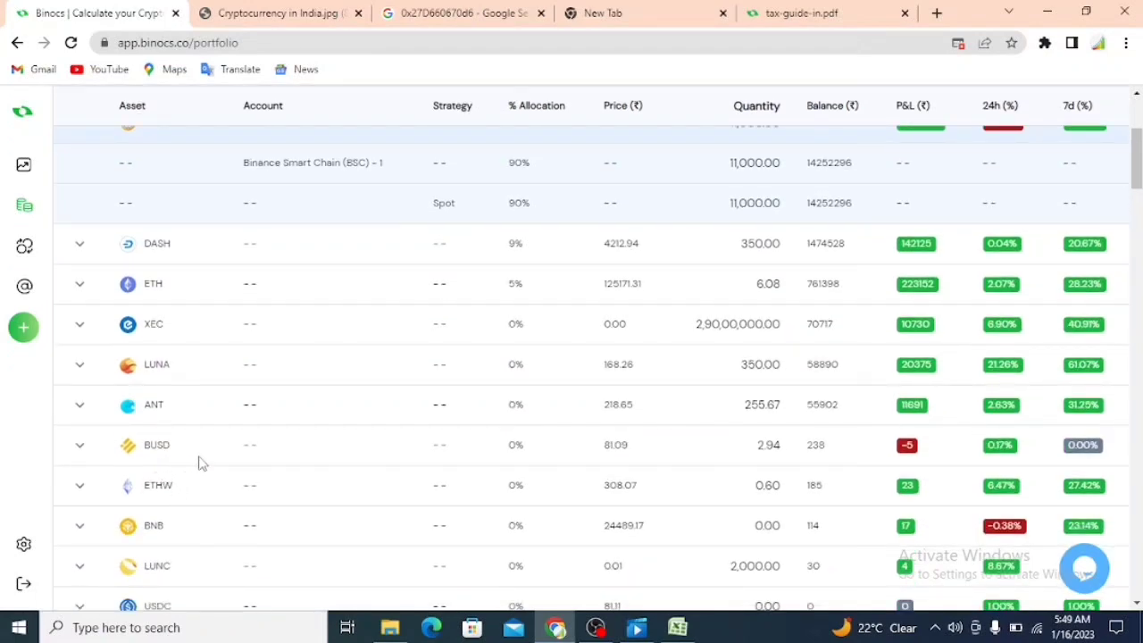
scroll(786, 427, "up", 6)
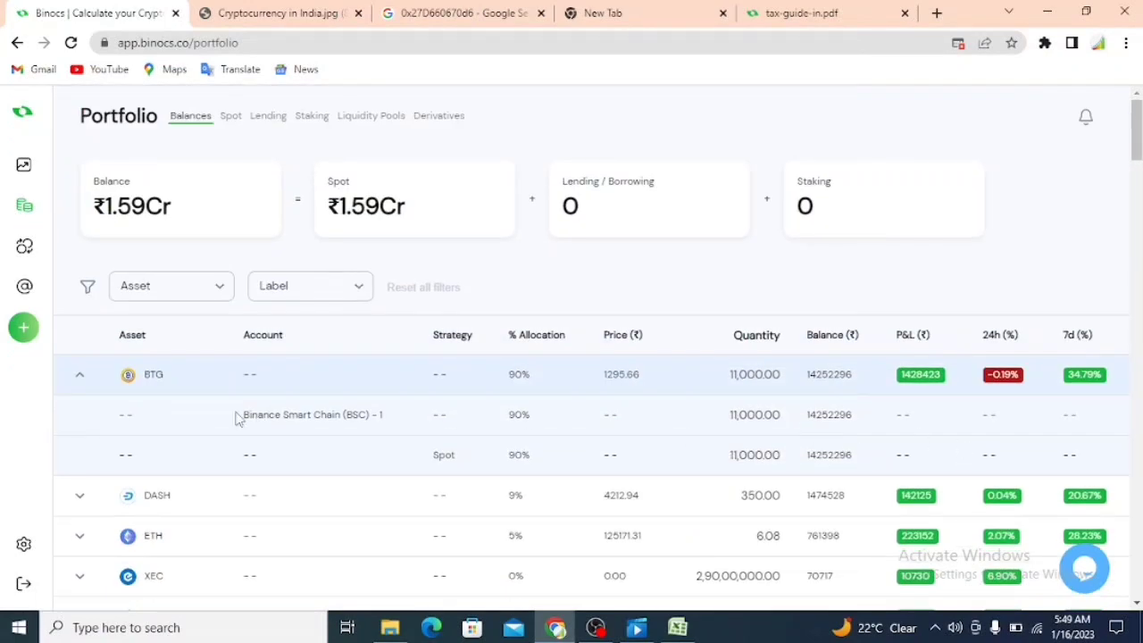
- Look through the transaction history and return to the dashboard's tax overview
left_click(25, 247)
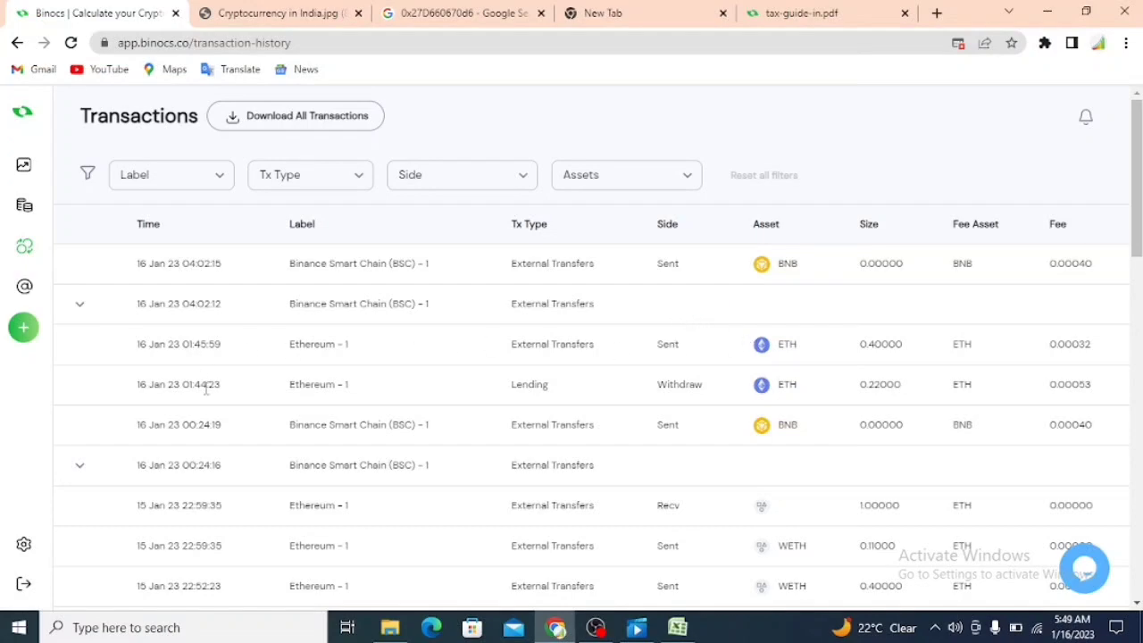
scroll(433, 462, "down", 10)
scroll(447, 455, "up", 10)
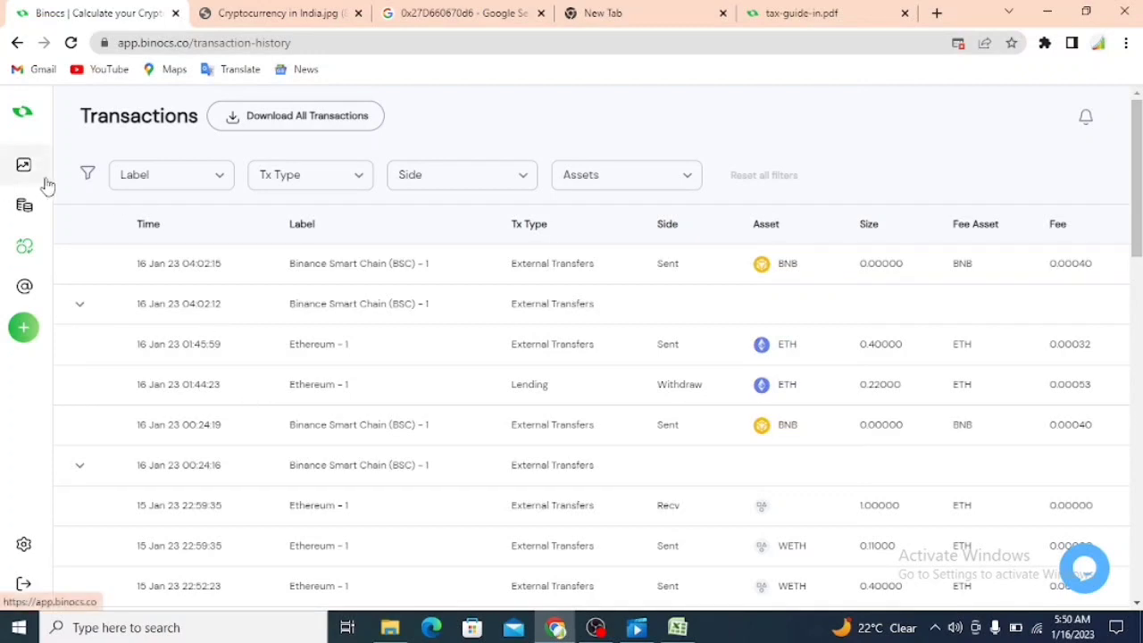
left_click(22, 108)
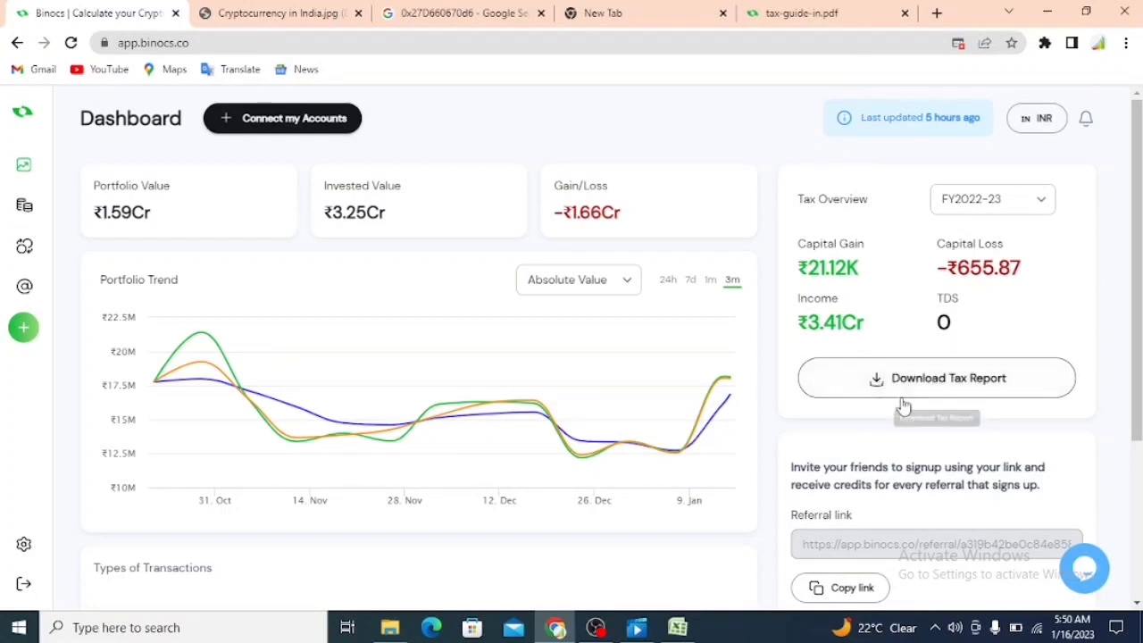
- Open the plan settings and compare the prices and features of the Free, Basic, Advanced and Pro plans
left_click(23, 544)
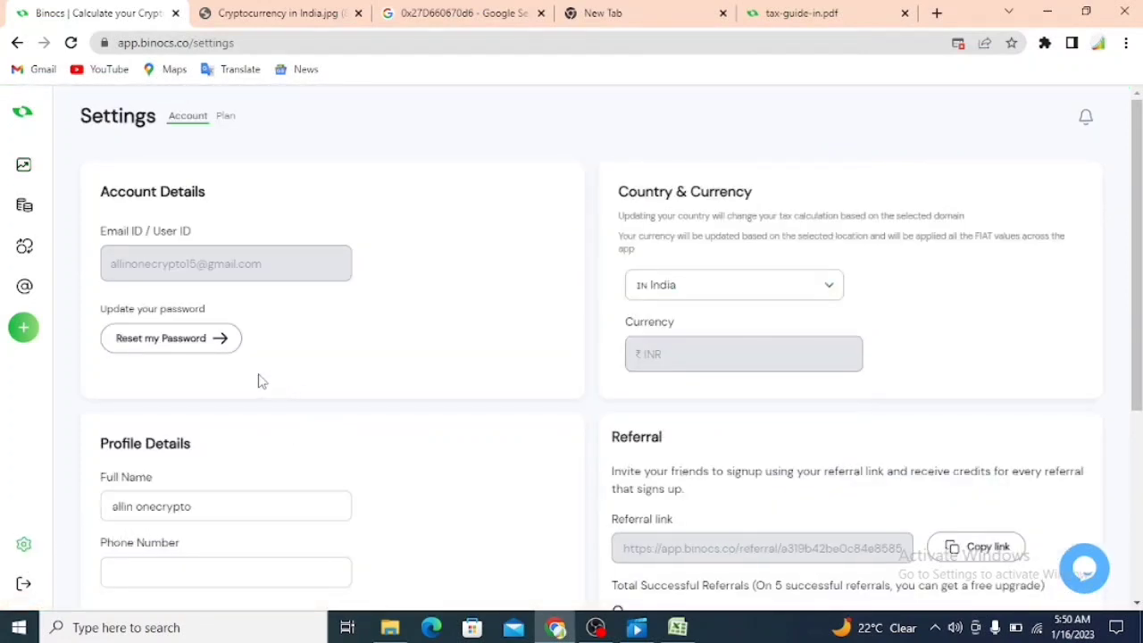
left_click(226, 117)
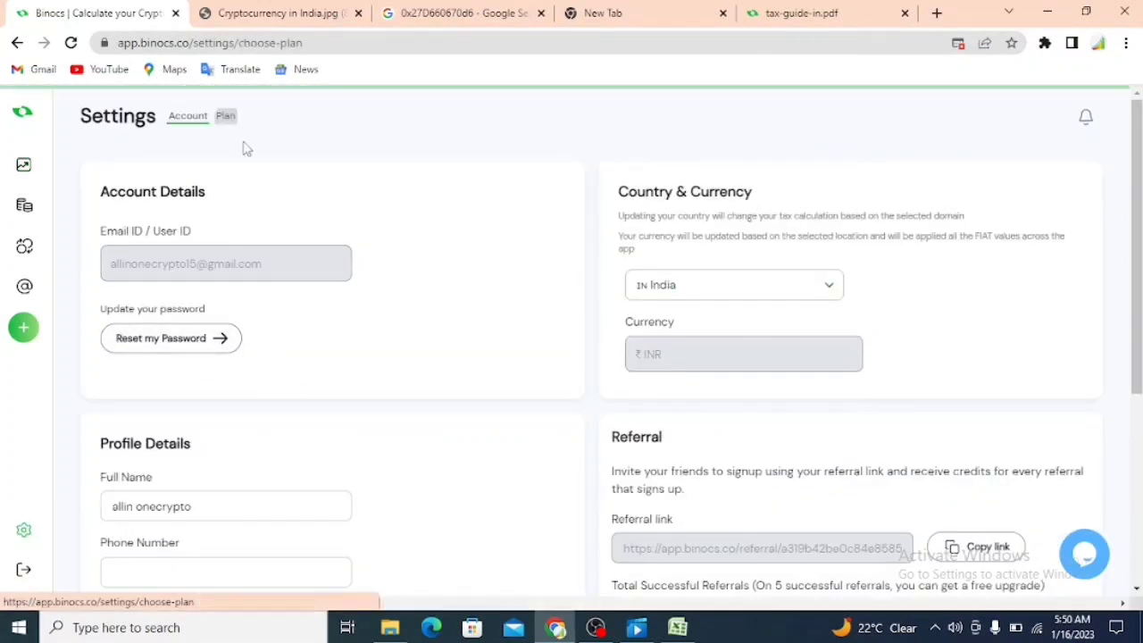
scroll(454, 355, "down", 2)
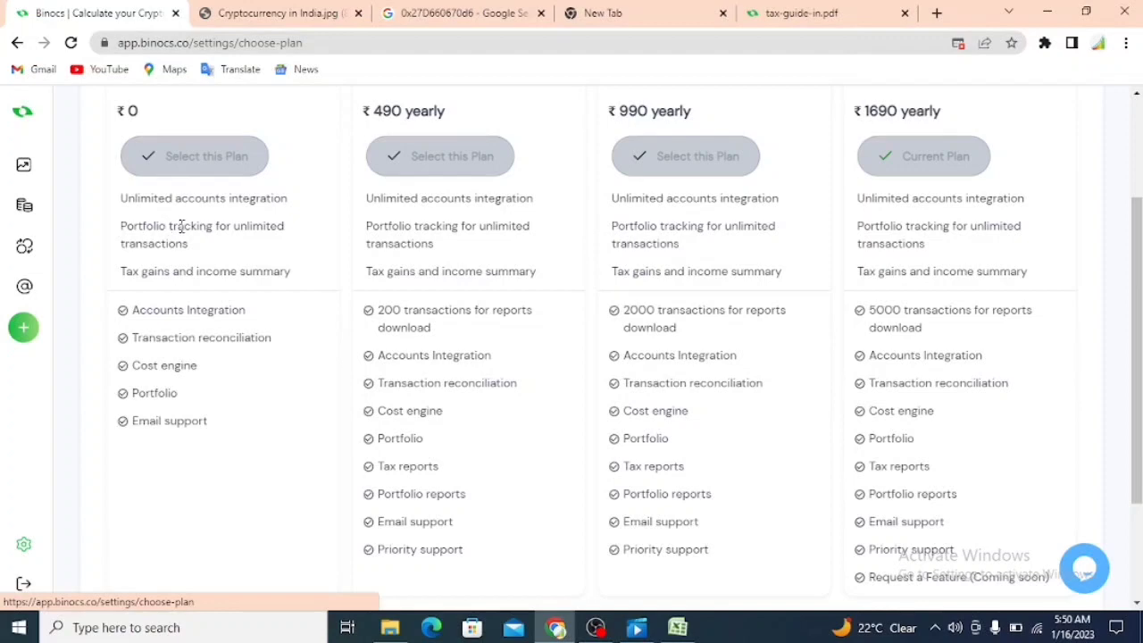
scroll(206, 286, "up", 2)
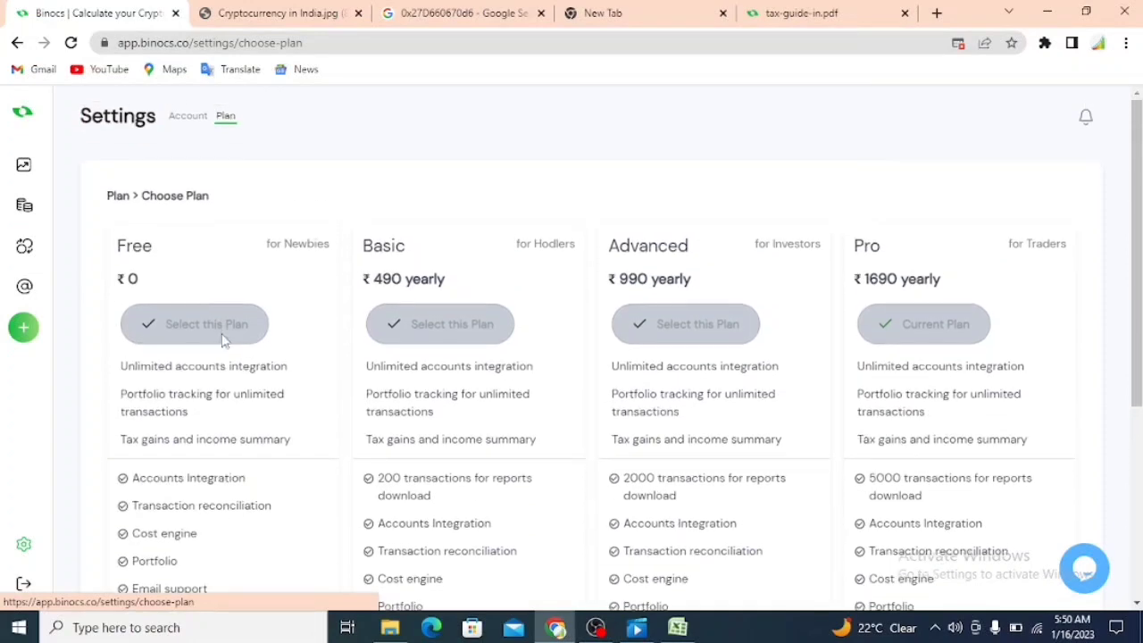
scroll(214, 384, "down", 1)
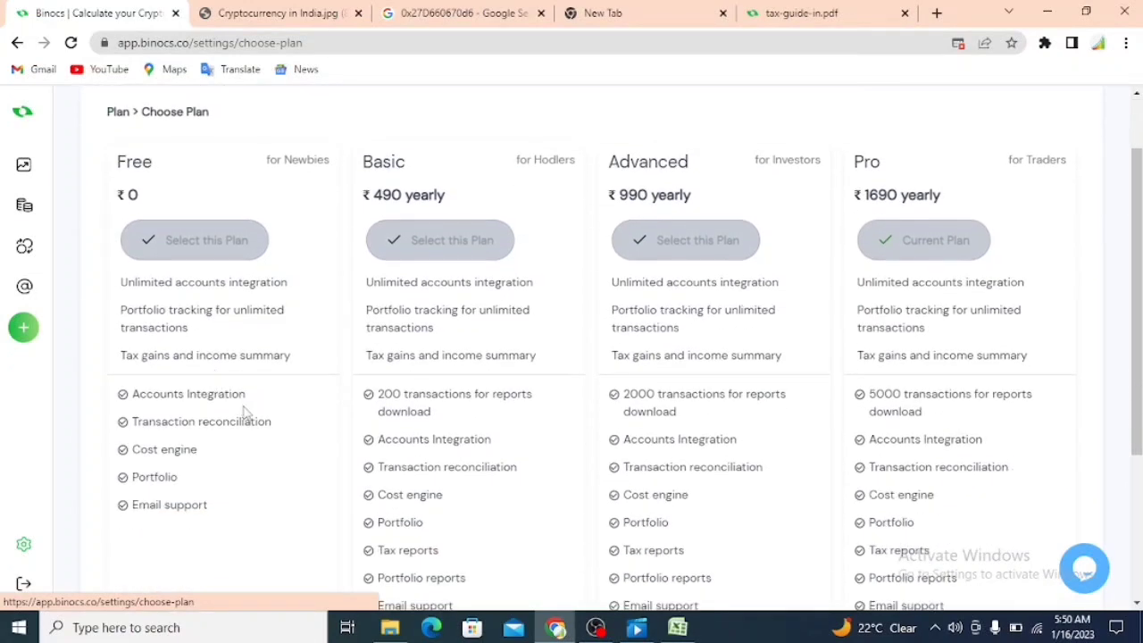
scroll(243, 416, "down", 1)
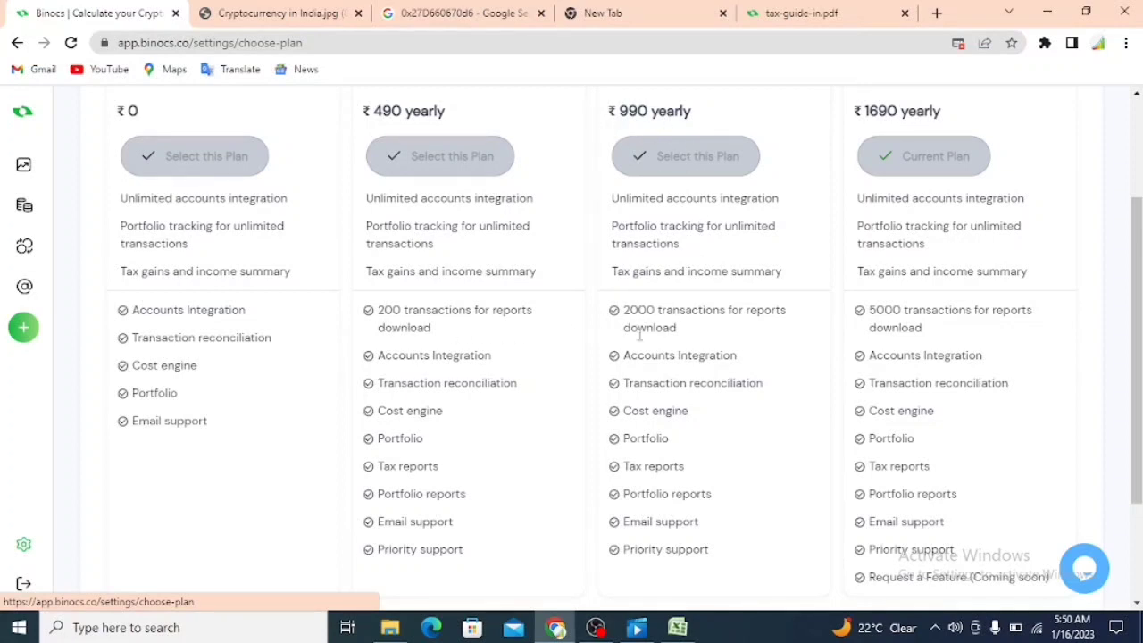
scroll(694, 335, "down", 1)
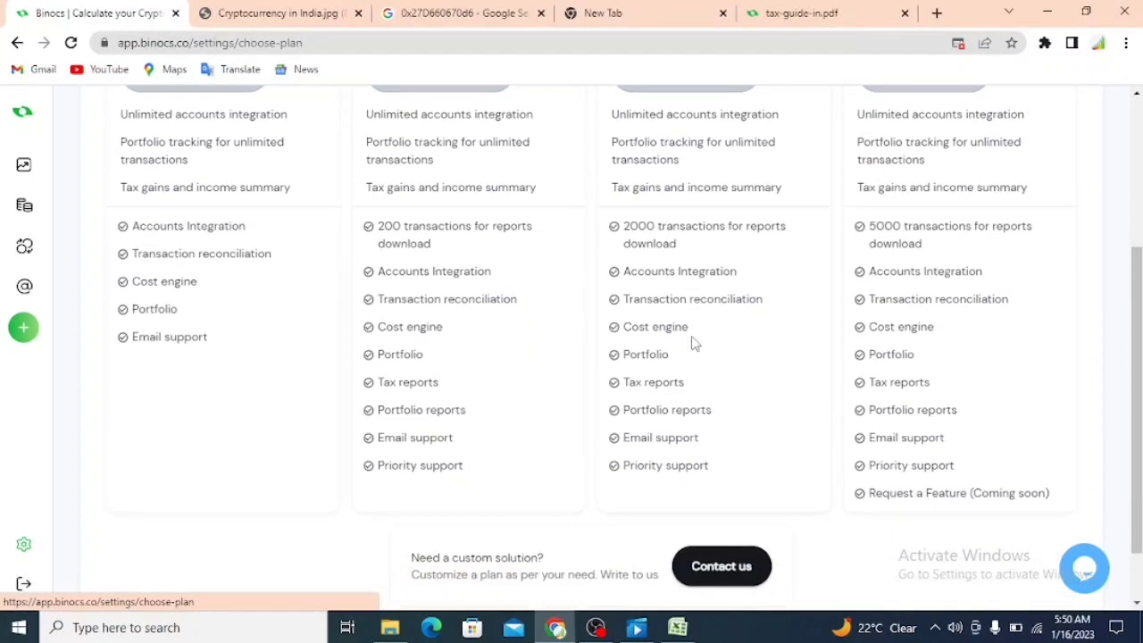
scroll(733, 438, "up", 1)
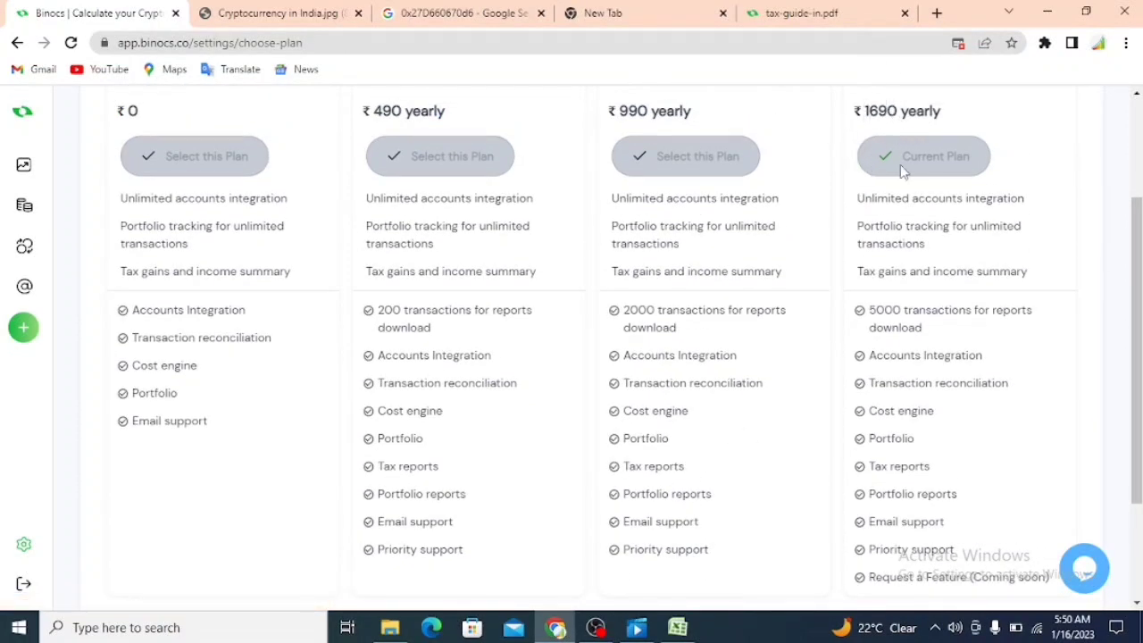
scroll(920, 289, "down", 1)
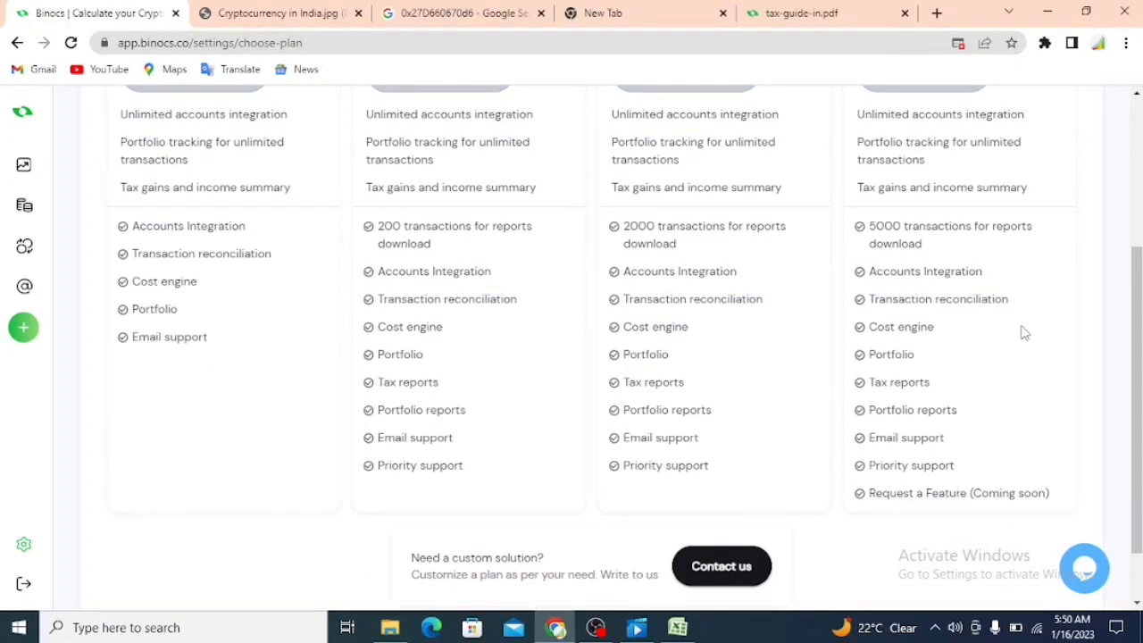
- Return from the subscription plans to the dashboard and download the FY2022-23 tax report
scroll(911, 344, "up", 1)
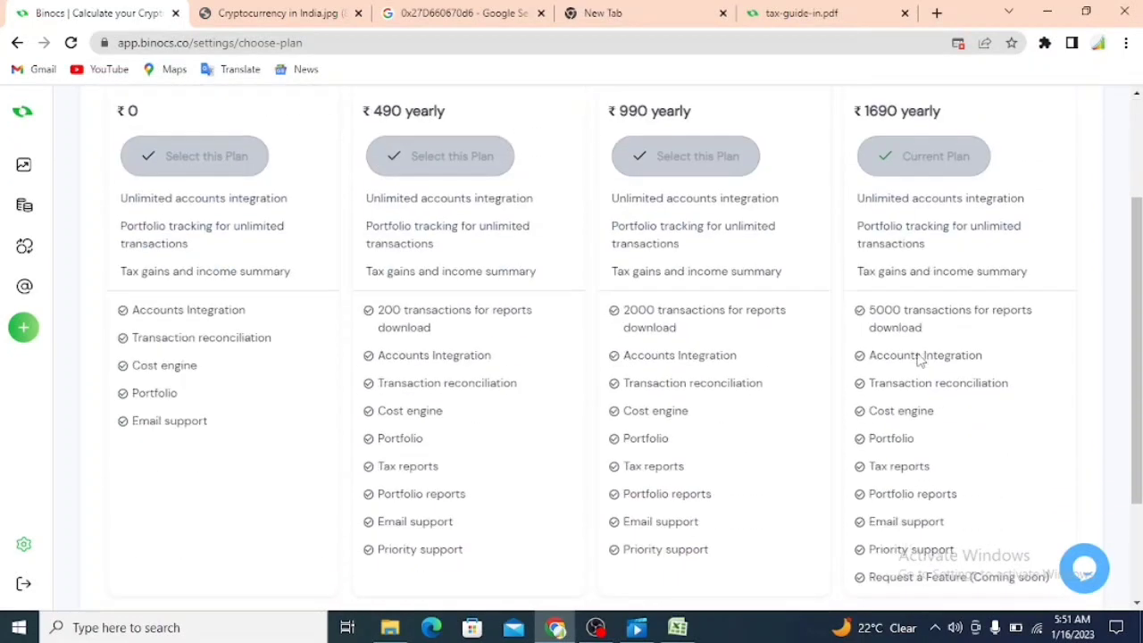
scroll(900, 168, "up", 2)
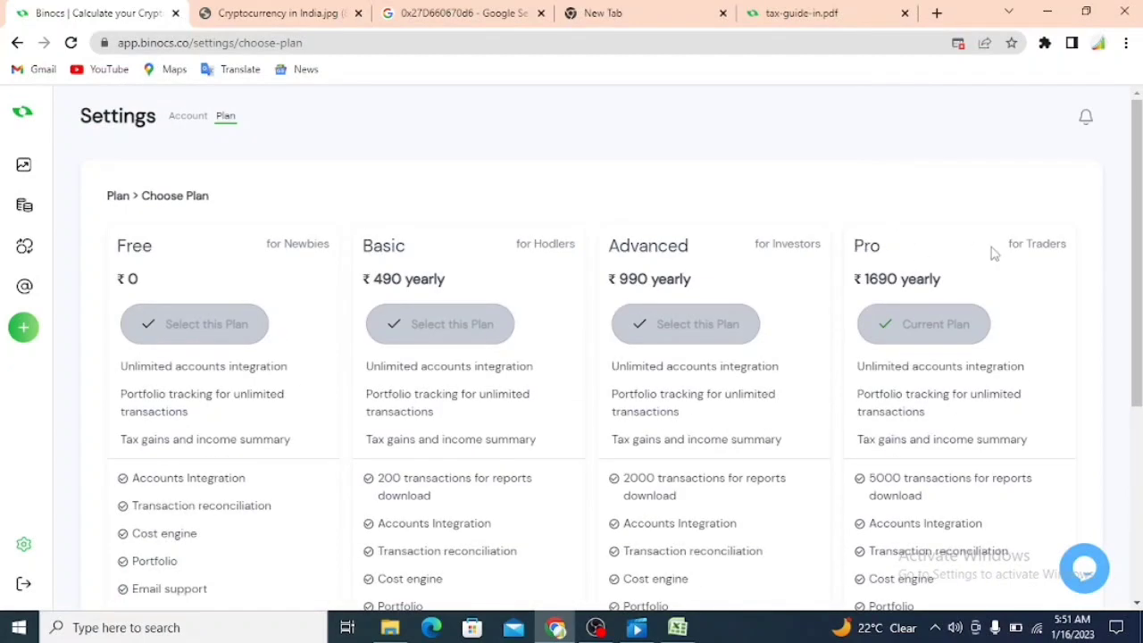
left_click(30, 114)
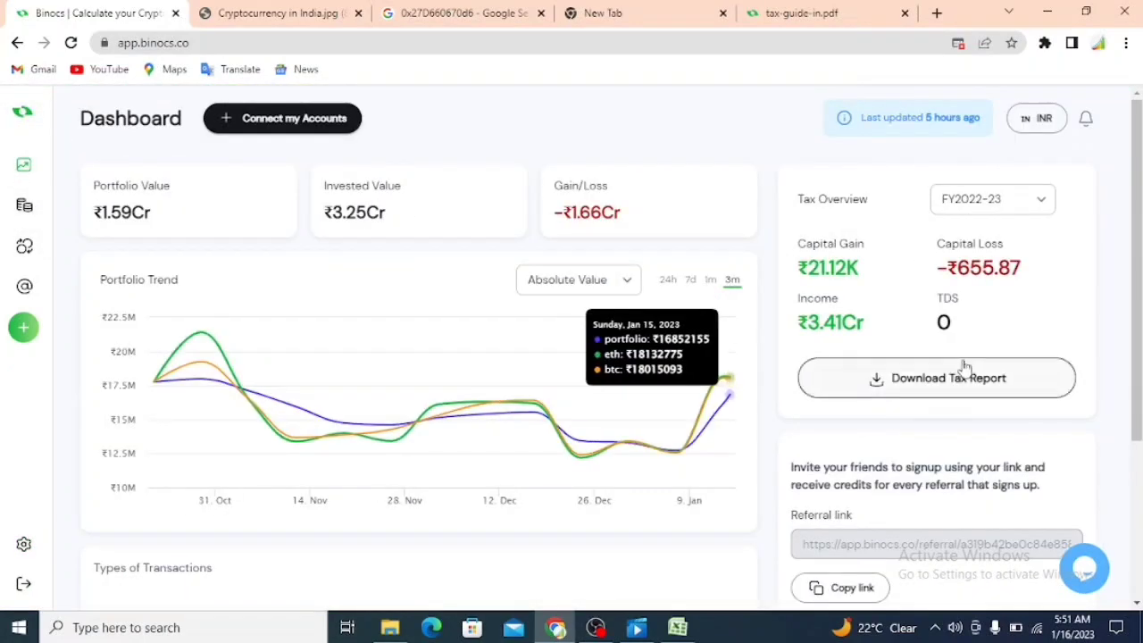
left_click(953, 390)
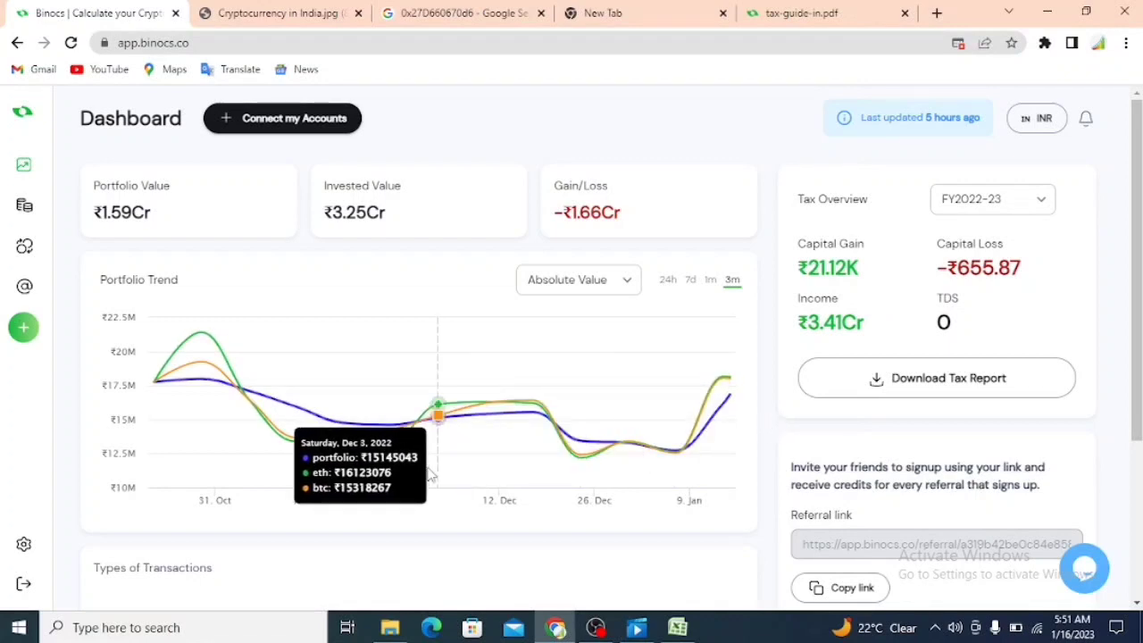
left_click(933, 377)
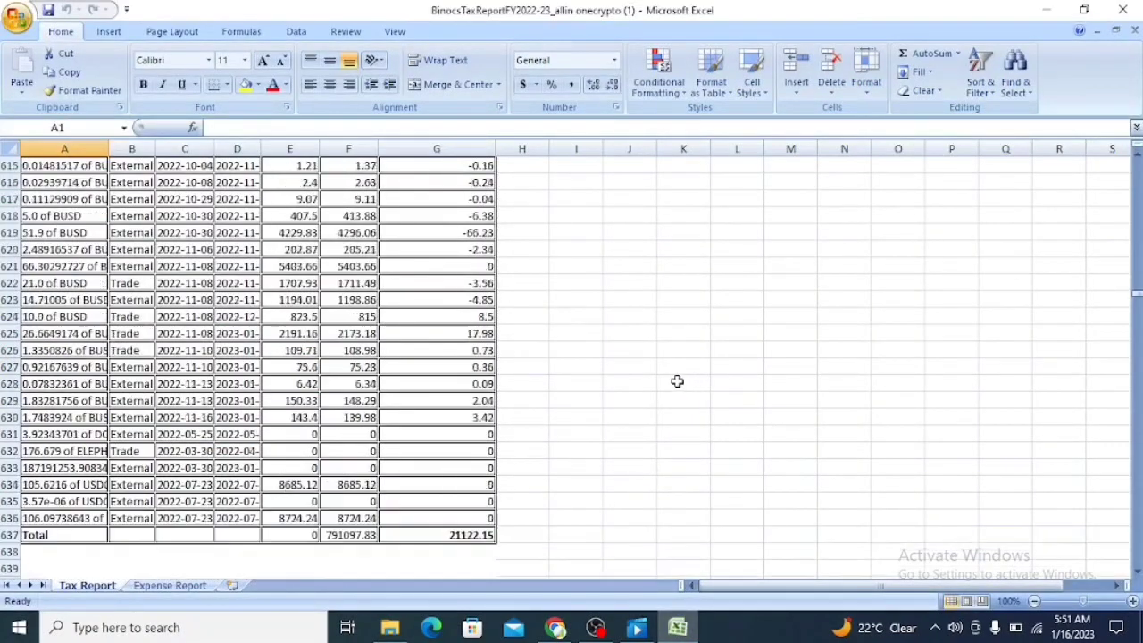
- Examine the Capital Gain Report in the Excel tax report, from its header and first transactions down to the total row
scroll(677, 382, "up", 20)
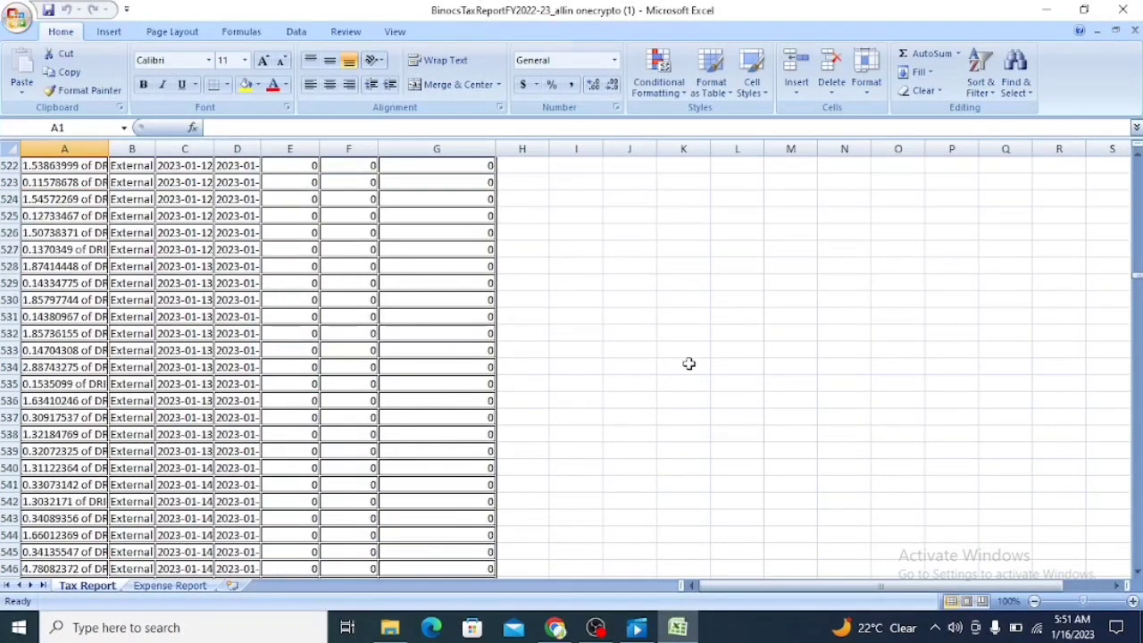
scroll(688, 364, "up", 20)
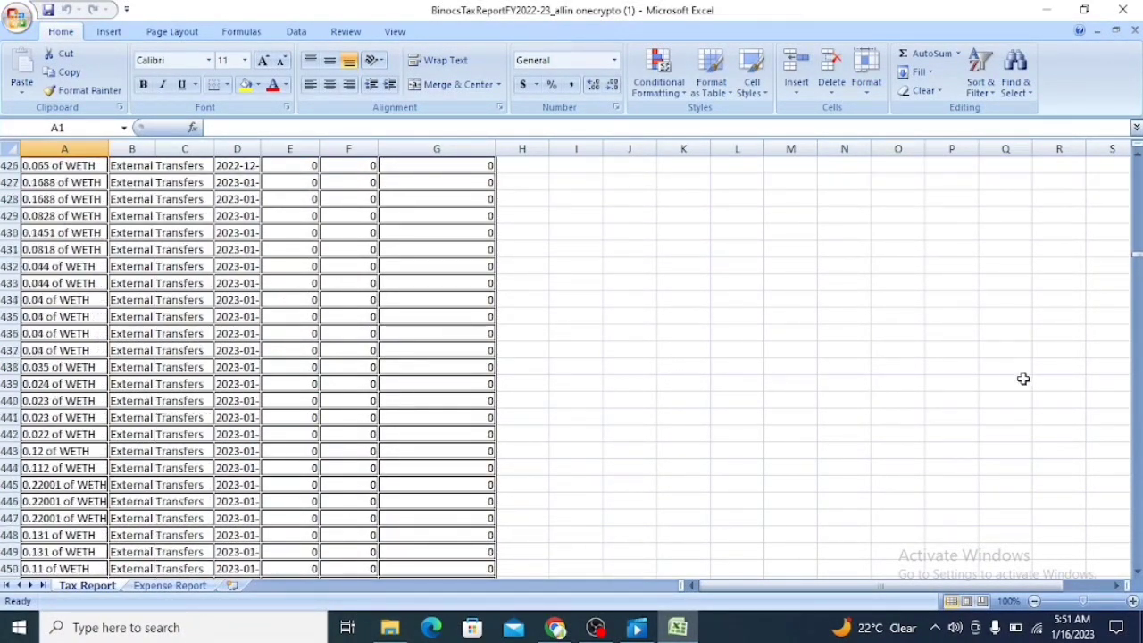
left_click_drag(1137, 265, 1136, 161)
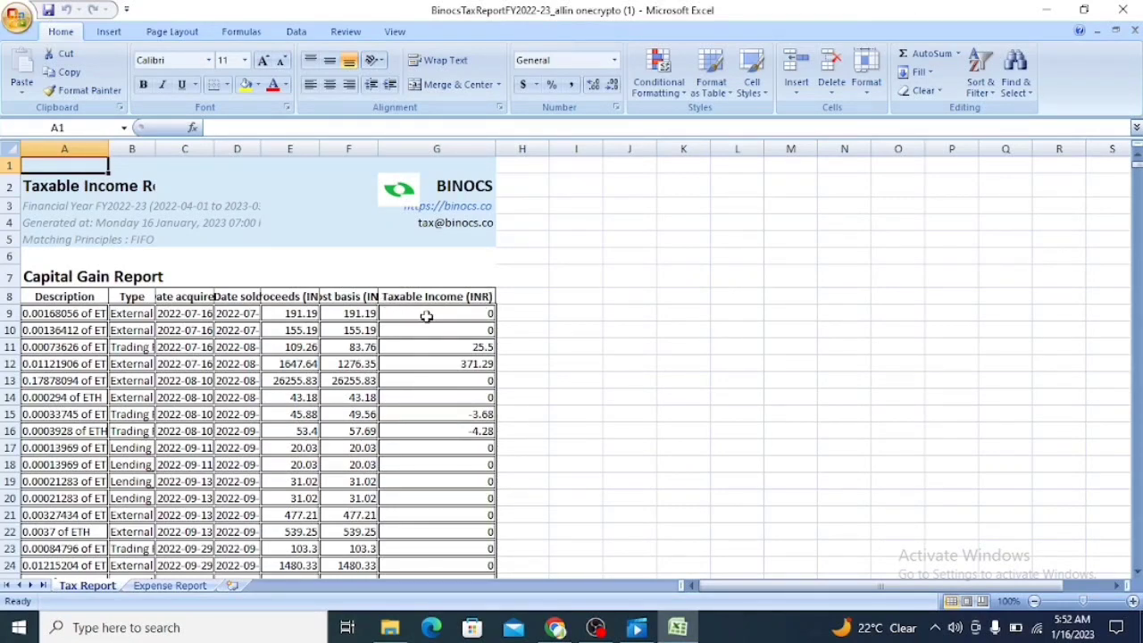
scroll(444, 328, "down", 3)
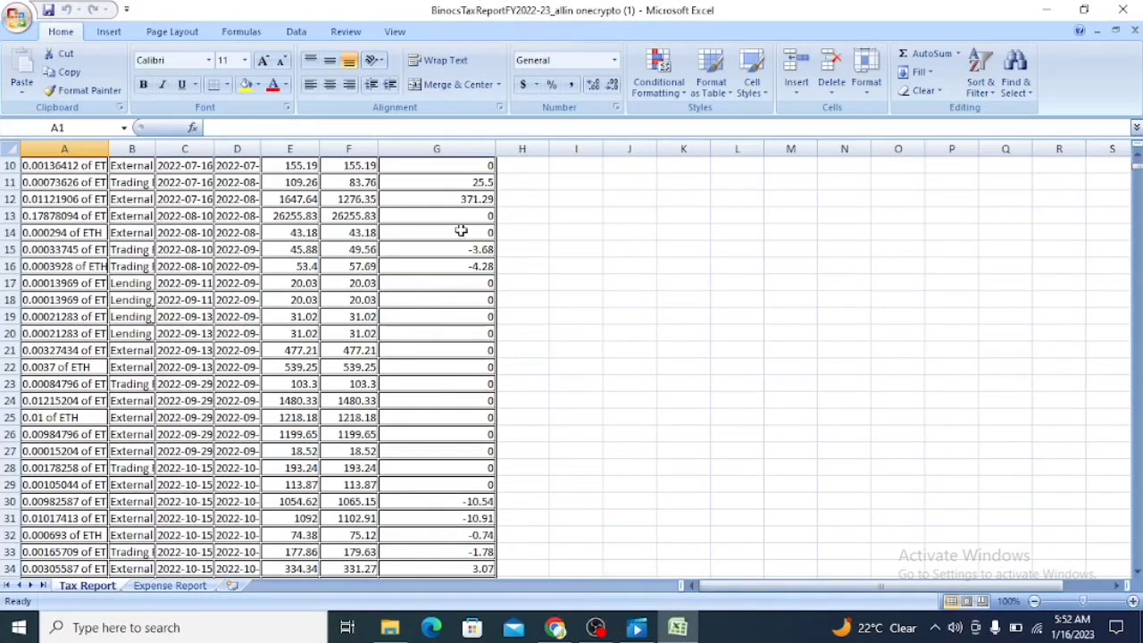
scroll(461, 232, "up", 1)
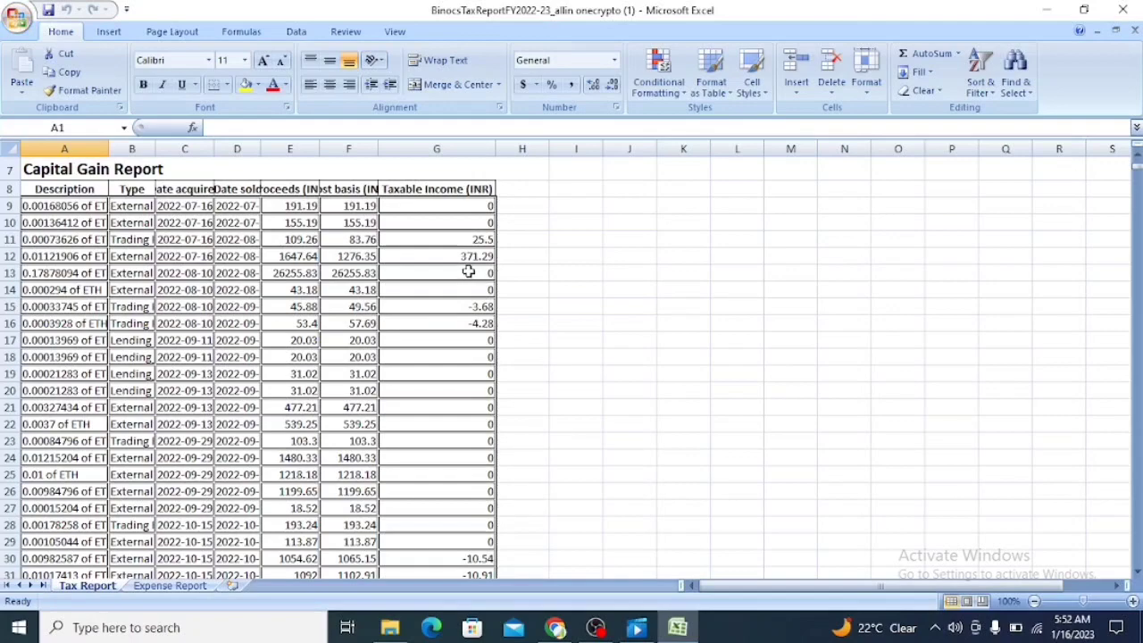
scroll(468, 270, "down", 20)
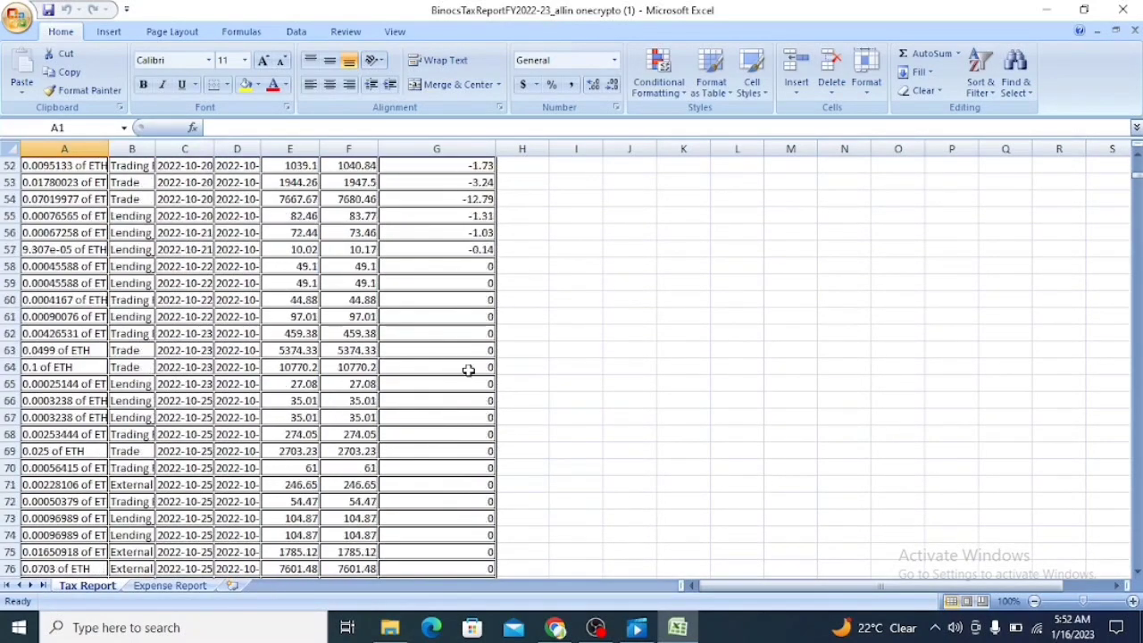
scroll(473, 431, "down", 17)
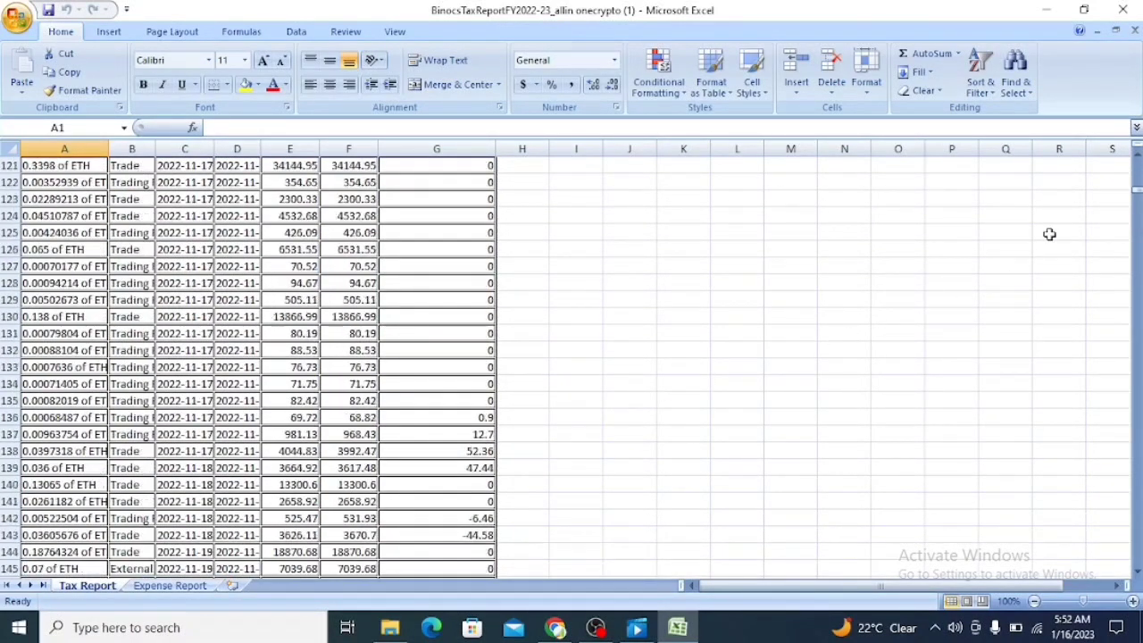
left_click_drag(1137, 192, 1137, 298)
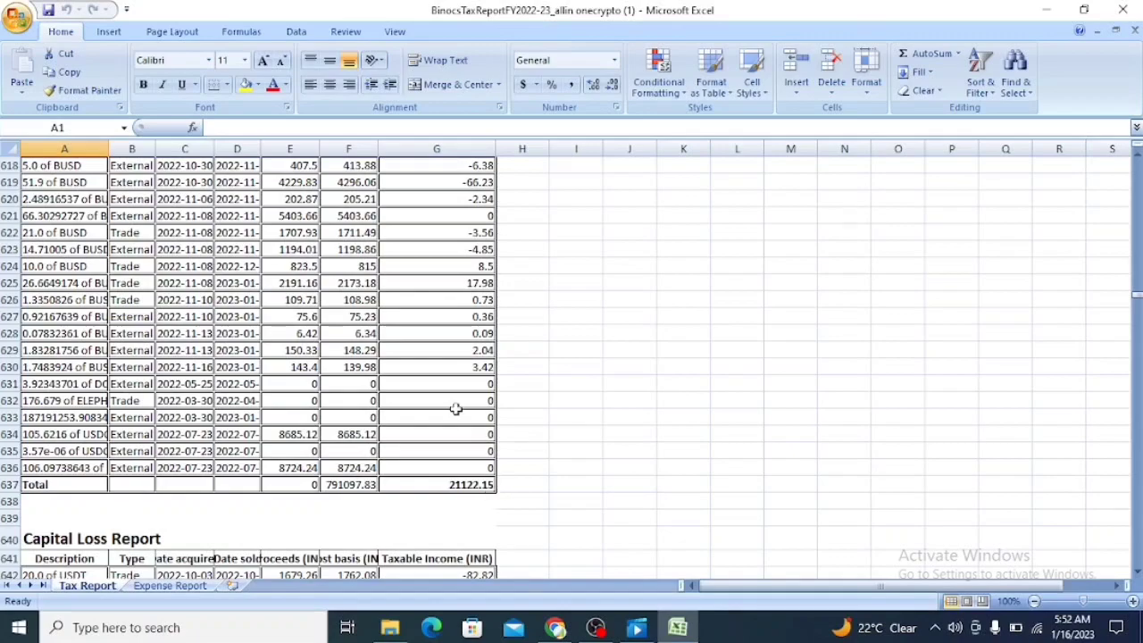
scroll(473, 491, "down", 2)
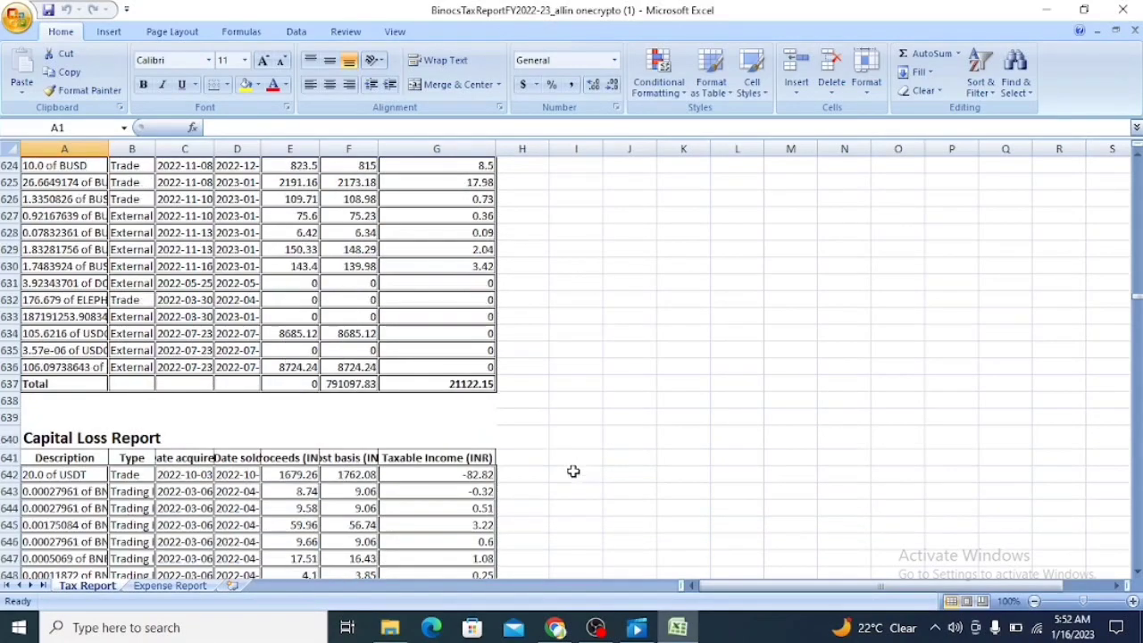
- Examine the Capital Loss Report total and the Income Report entries and total, and return to the capital gain rows
left_click_drag(1136, 295, 1136, 503)
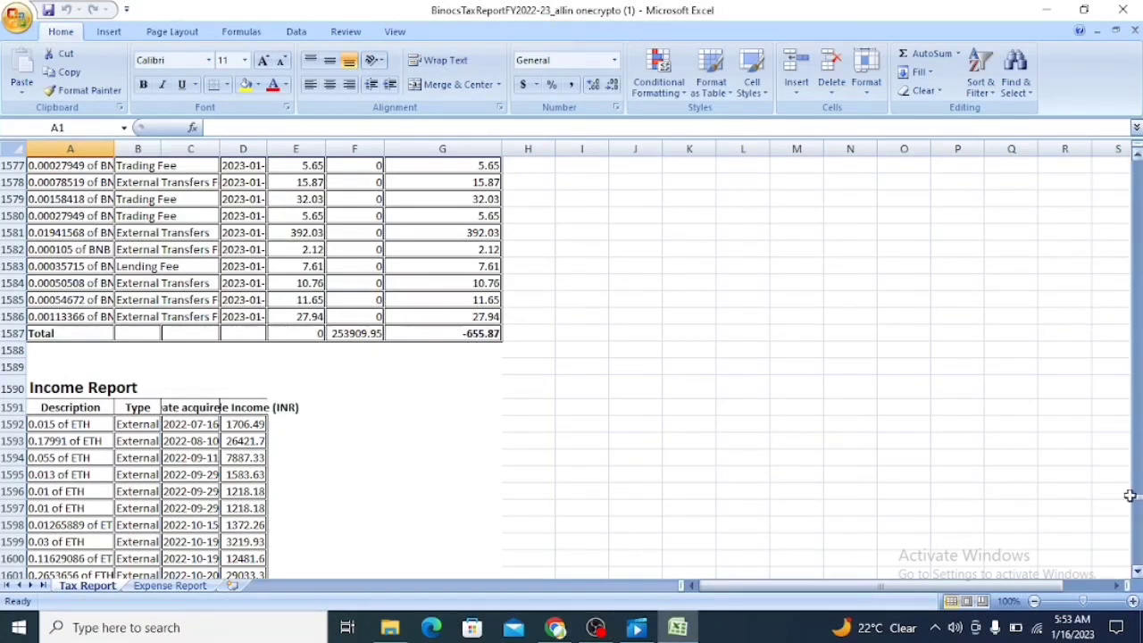
left_click_drag(1137, 503, 1138, 571)
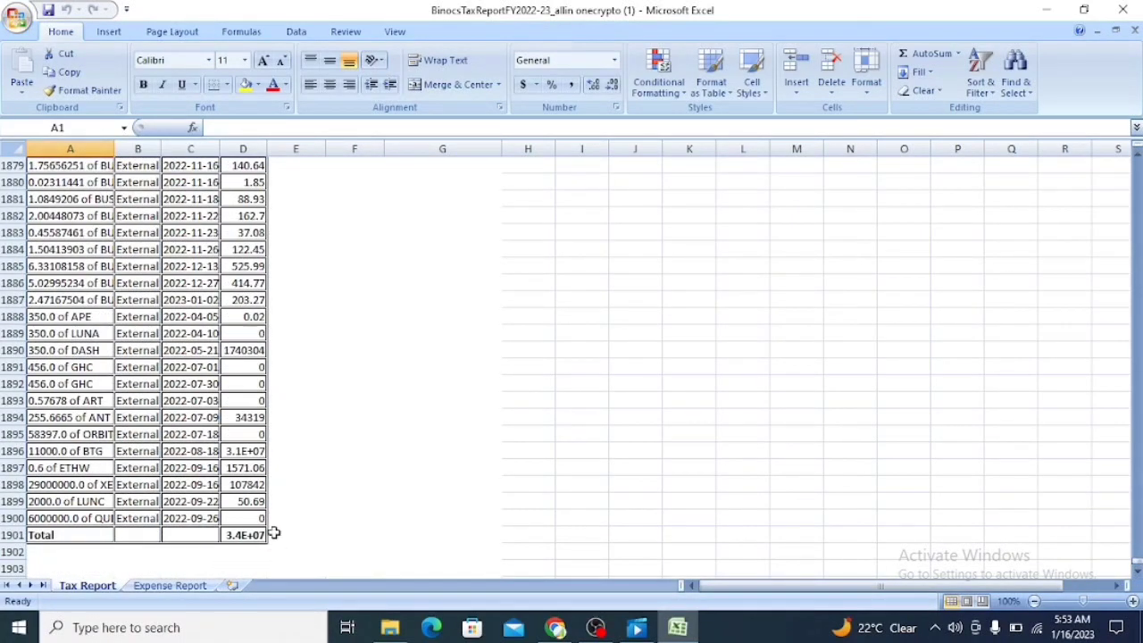
scroll(408, 438, "up", 18)
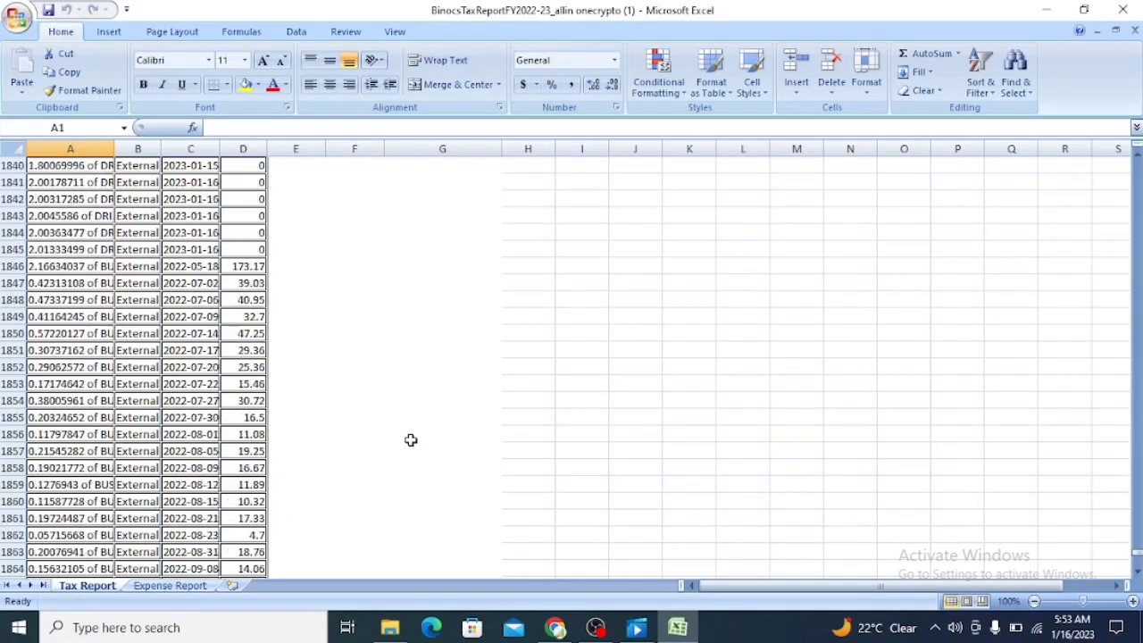
scroll(411, 440, "up", 20)
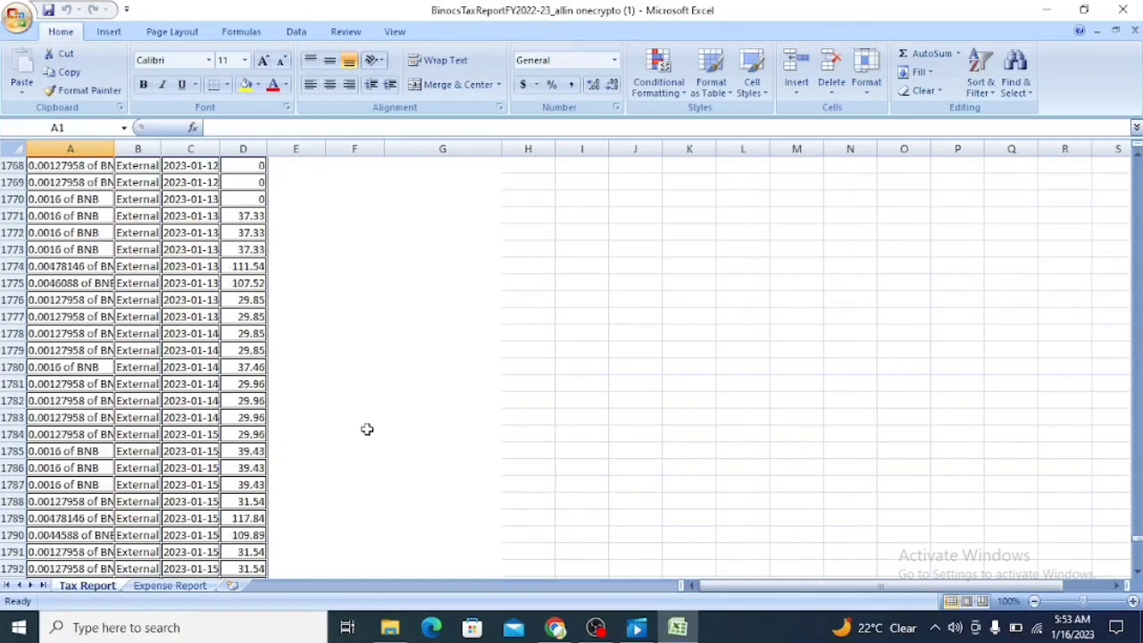
scroll(370, 426, "up", 20)
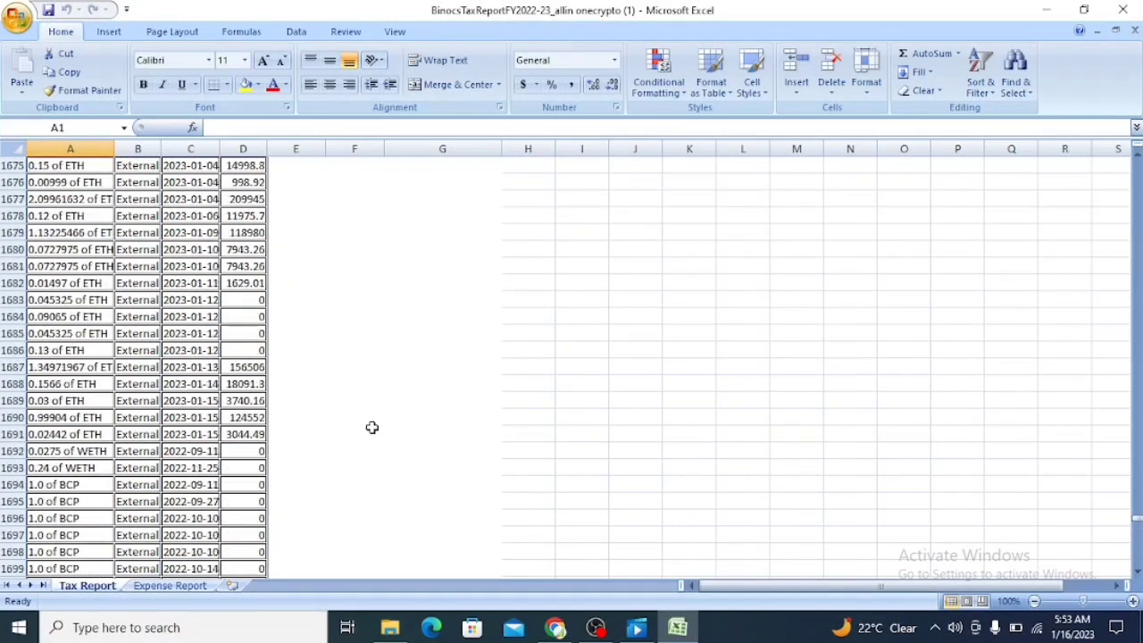
scroll(384, 428, "up", 20)
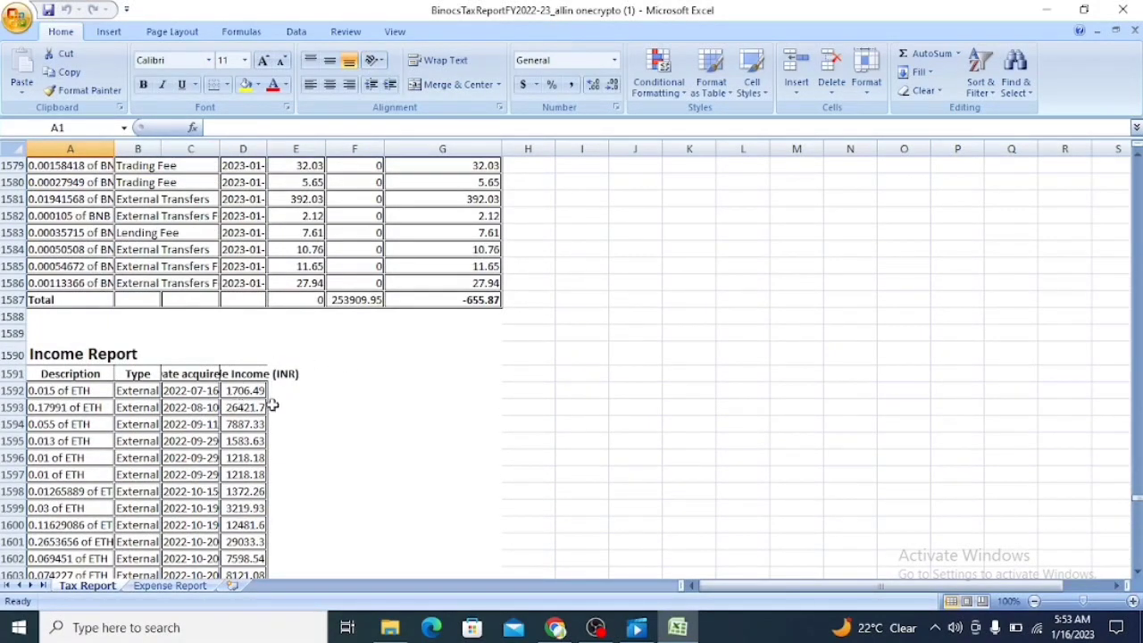
scroll(568, 380, "up", 9)
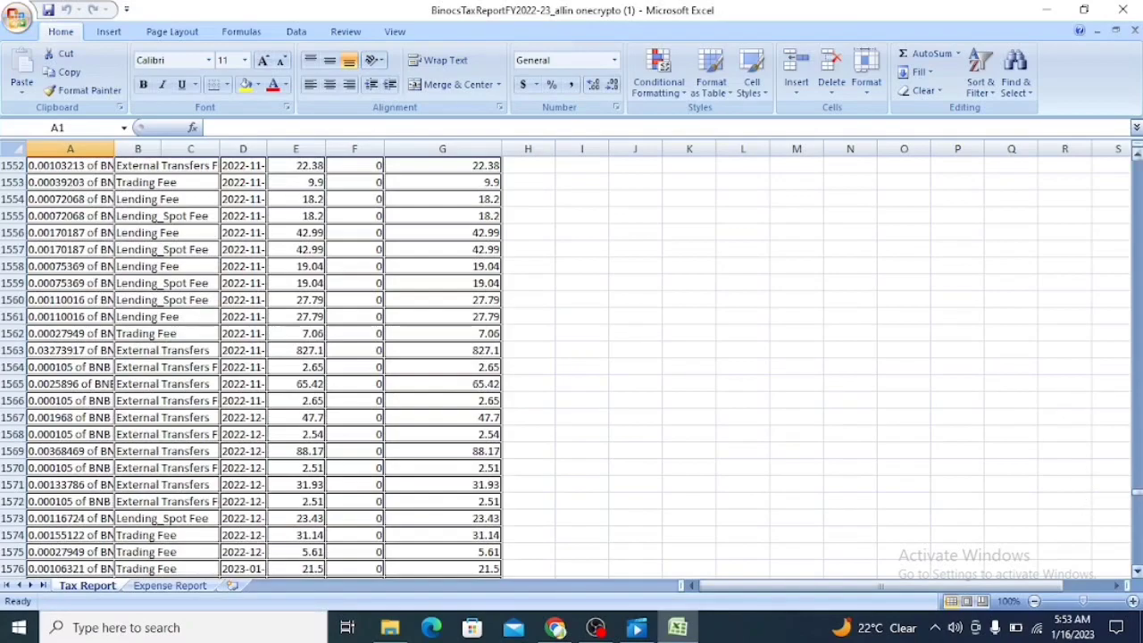
left_click_drag(1129, 490, 1130, 271)
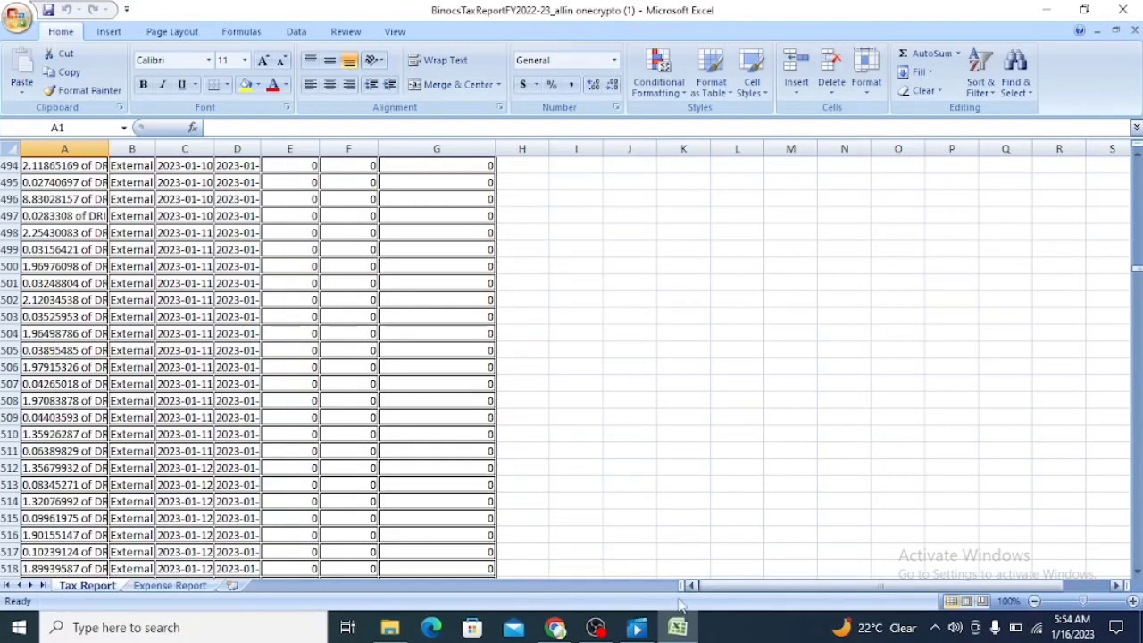
- Switch back to the Binocs dashboard in Chrome and view the portfolio trend, transaction types chart and referral section
left_click(555, 628)
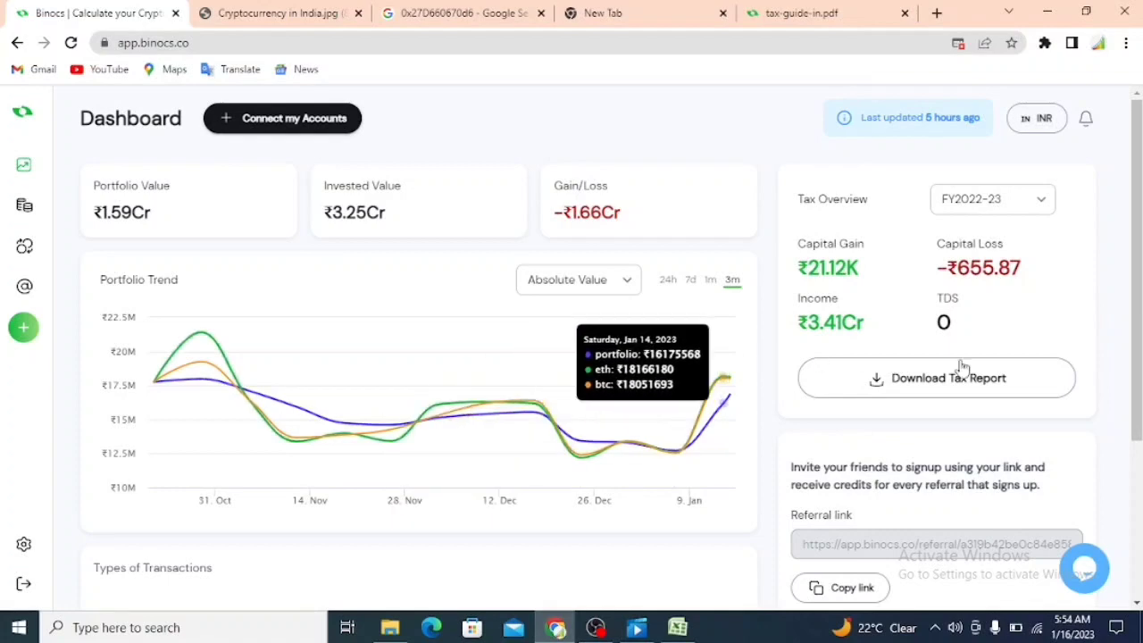
scroll(975, 422, "down", 3)
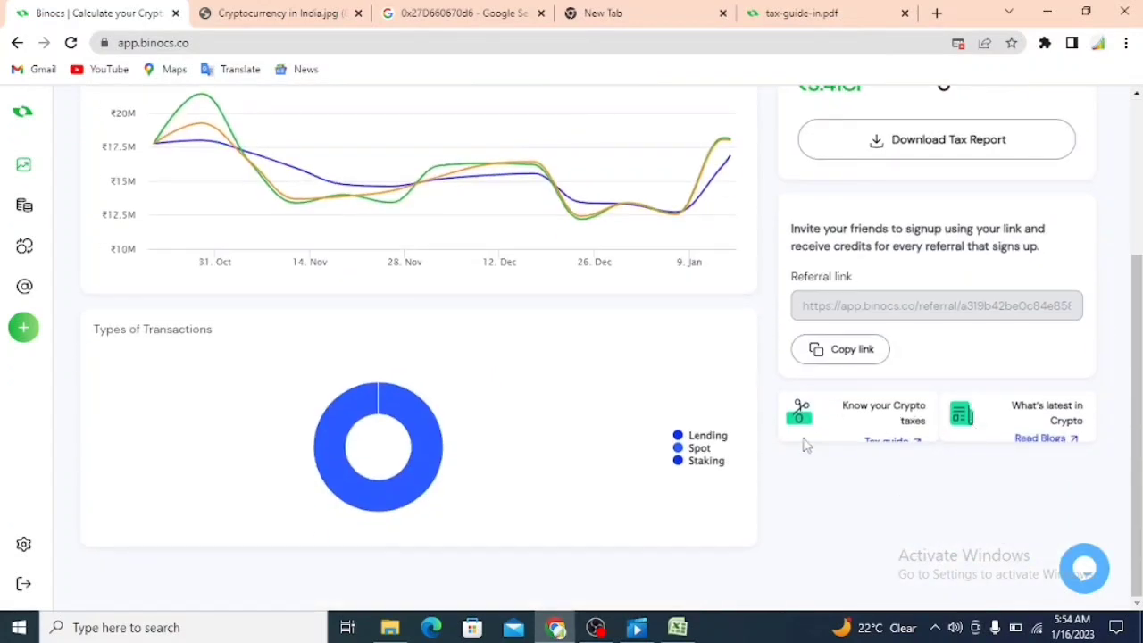
scroll(688, 446, "up", 3)
scroll(692, 448, "down", 2)
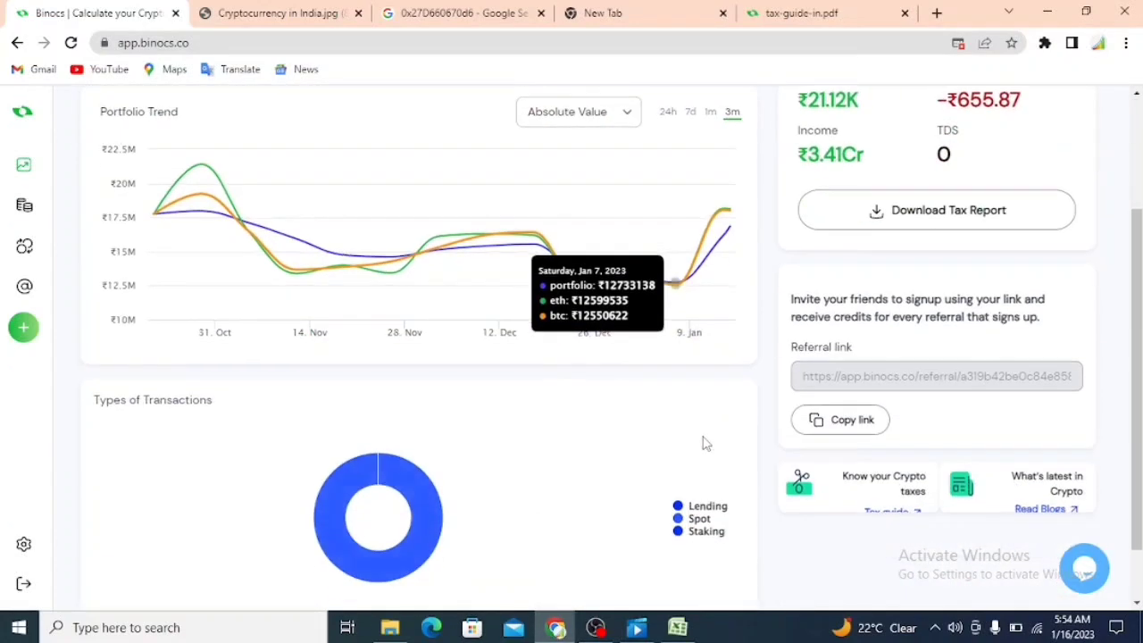
scroll(705, 441, "up", 2)
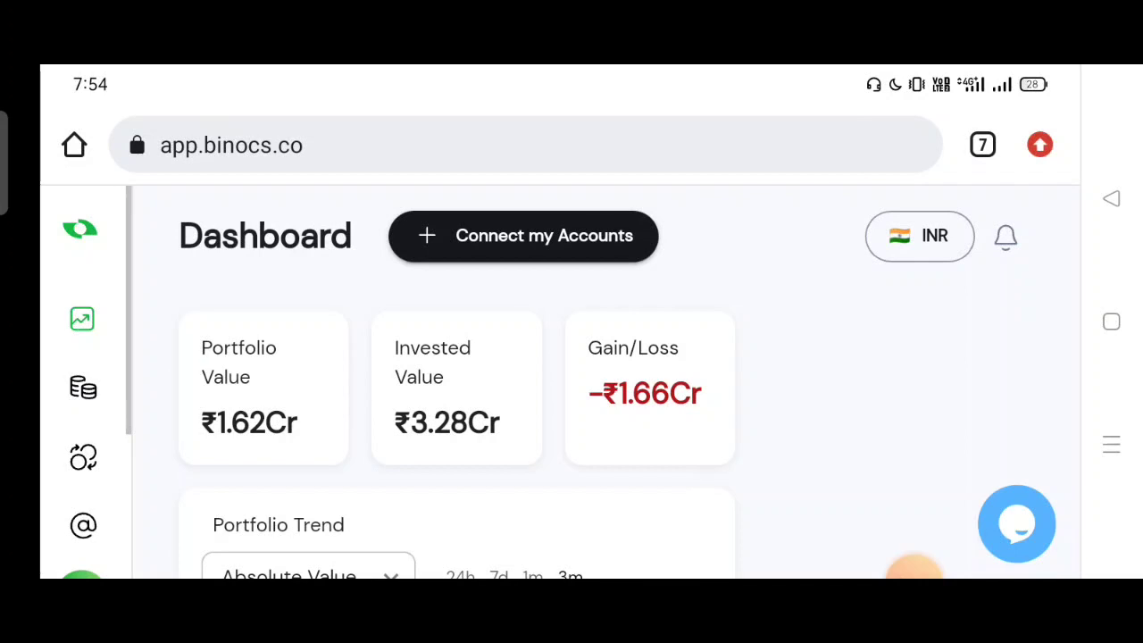
- View the portfolio summary and trend chart on the dashboard in the phone's browser
scroll(457, 375, "down", 4)
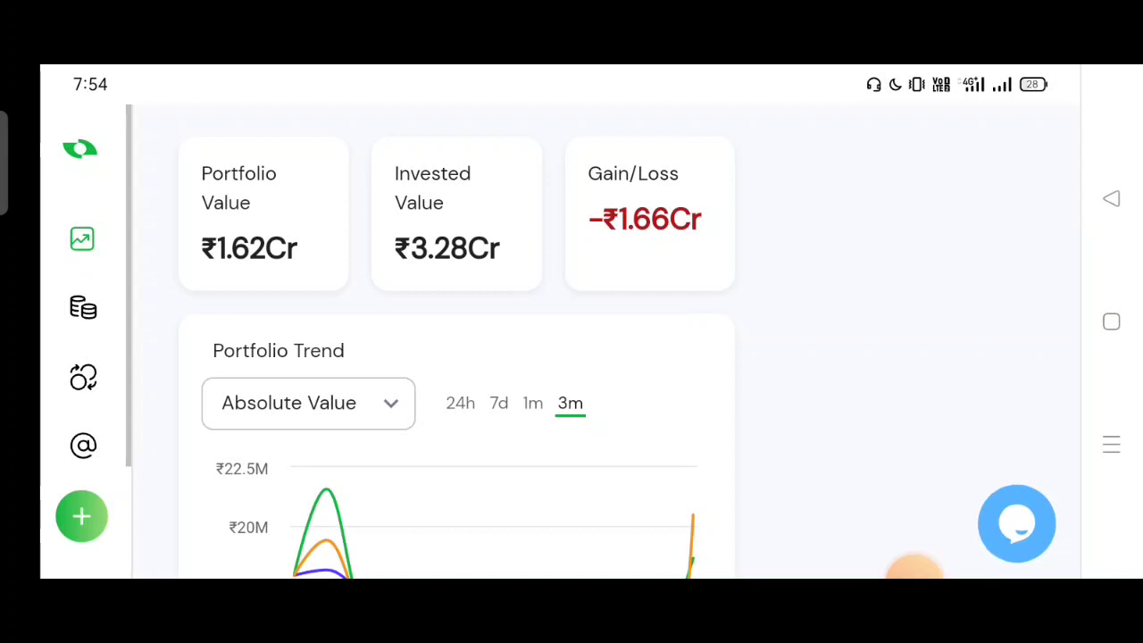
scroll(561, 354, "up", 4)
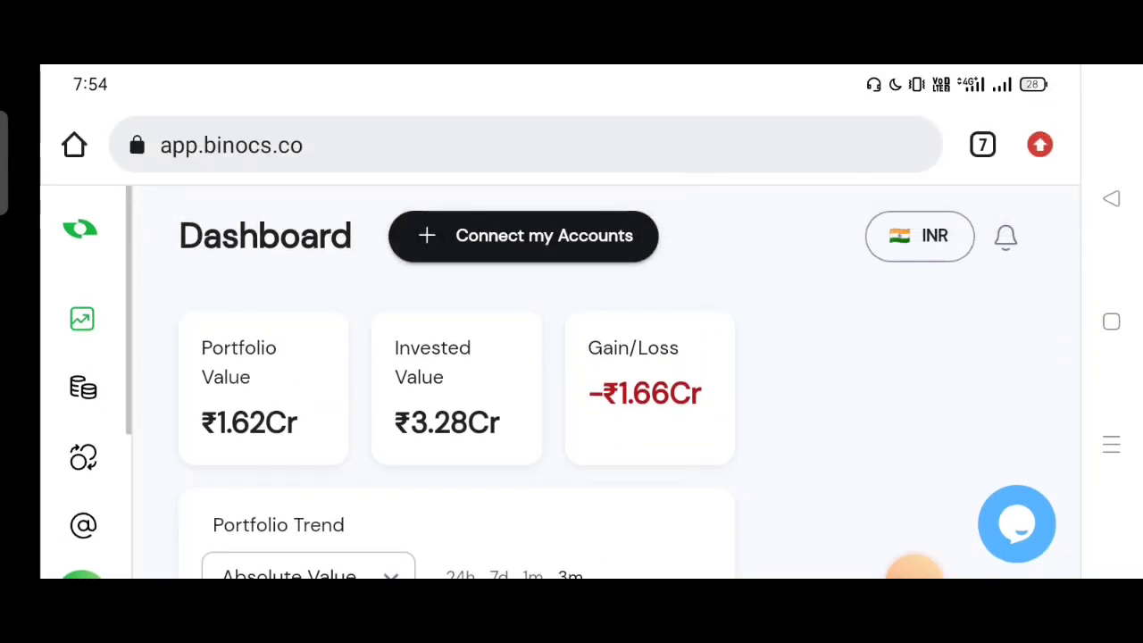